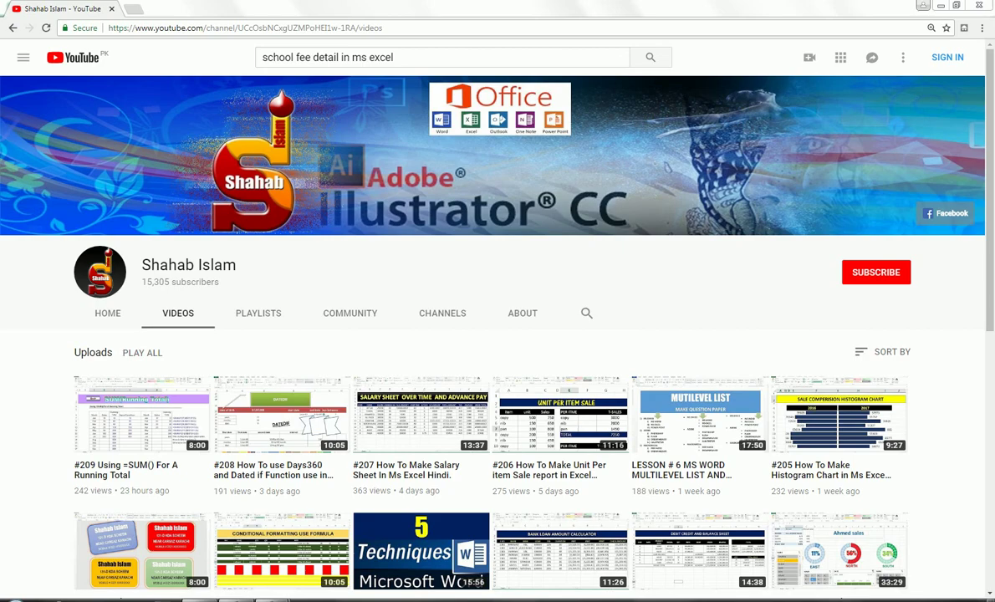
# Step: Bring up the previews of the two open Excel workbooks from the taskbar
pyautogui.moveTo(272, 598)
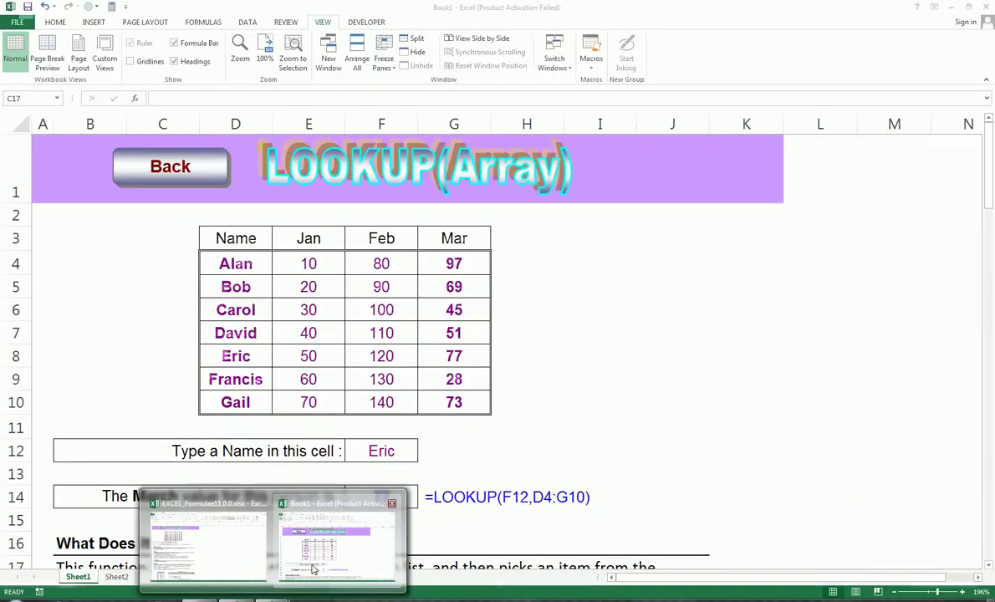
# Step: Bring the Book1 workbook forward and look at Sheet2's vector example before returning to Sheet1
pyautogui.click(311, 560)
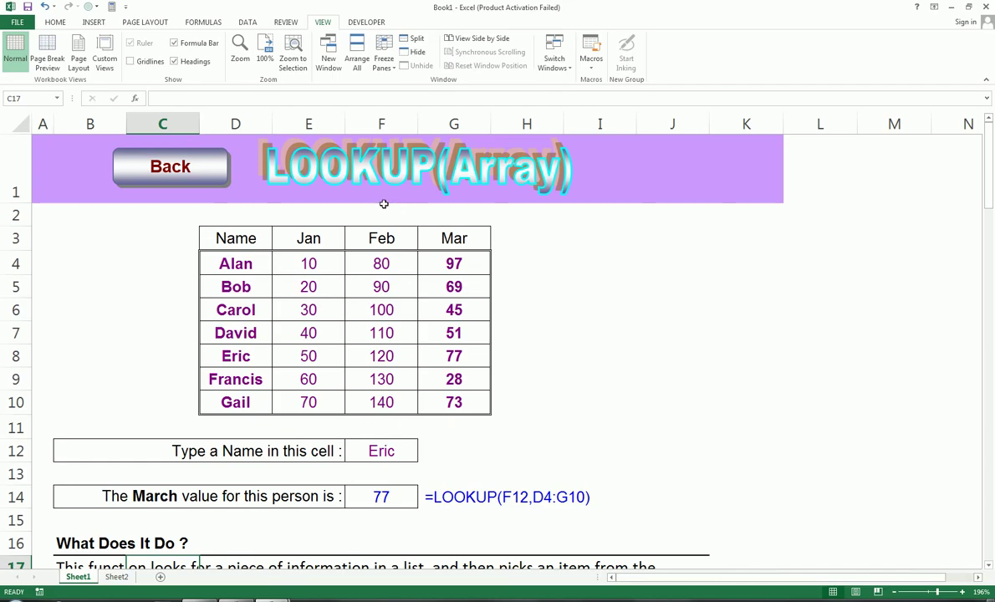
pyautogui.hotkey('ctrl', 'pagedown')
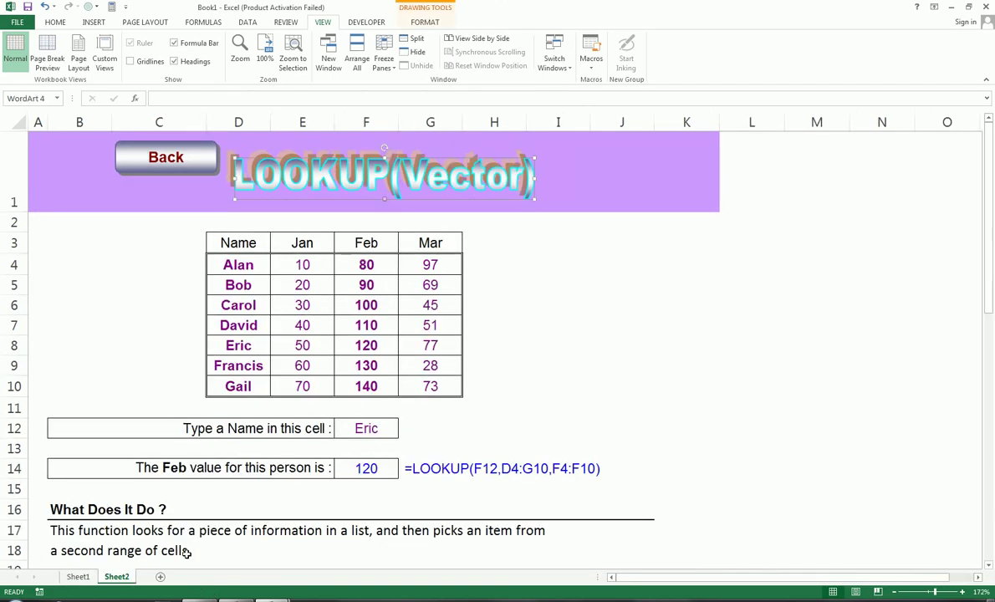
pyautogui.click(77, 576)
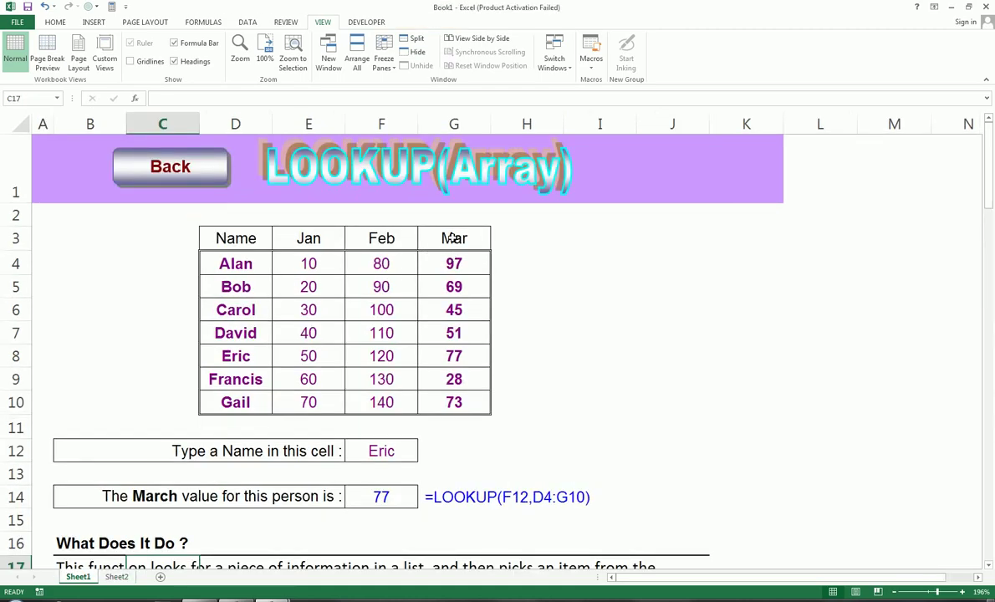
# Step: On the Home ribbon, highlight the names D3:D10, the Jan–Mar headers and the values E4:G10
pyautogui.click(56, 22)
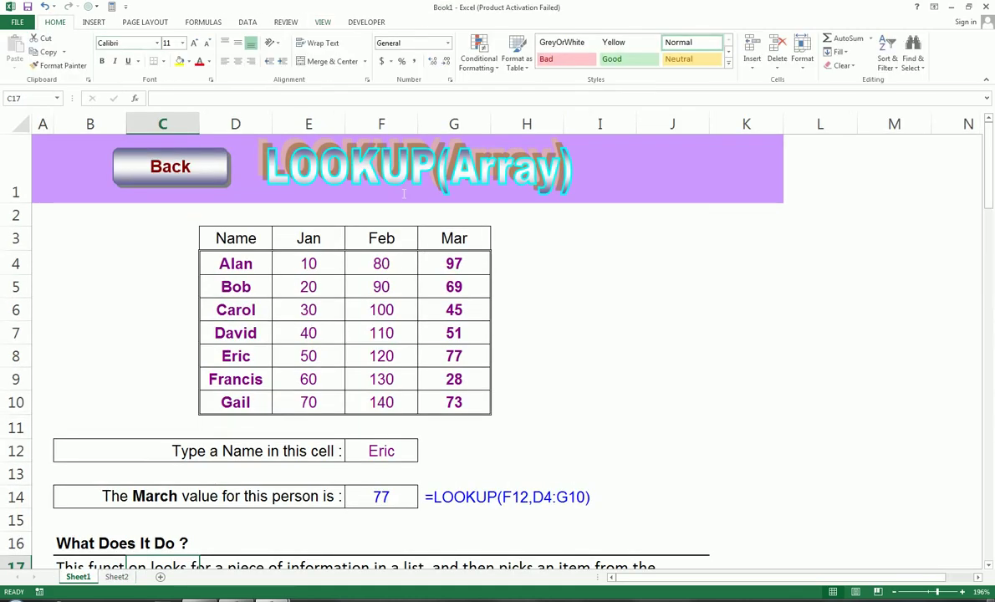
pyautogui.click(214, 238)
pyautogui.moveTo(229, 266); pyautogui.dragTo(235, 402)
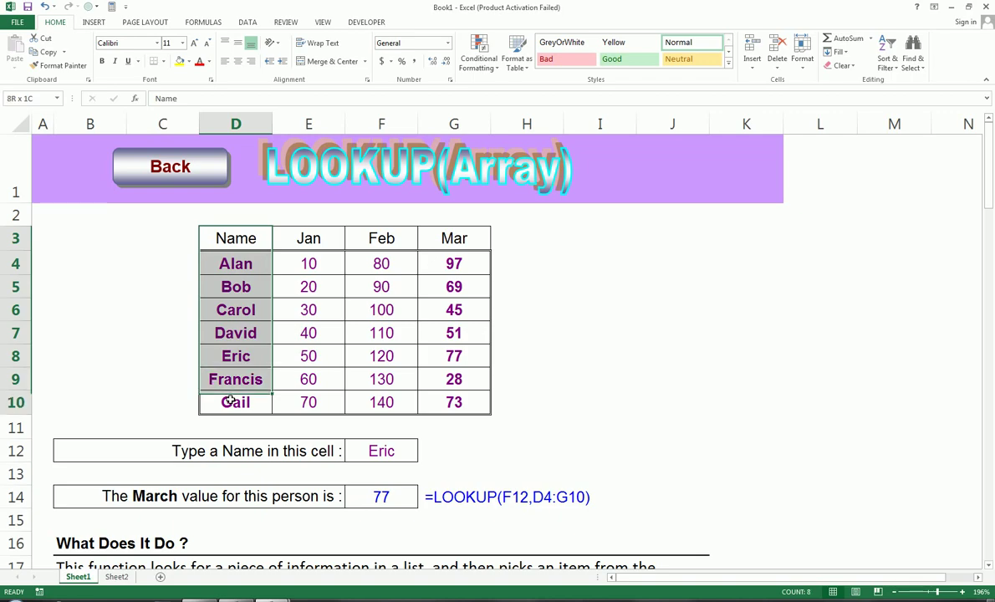
pyautogui.moveTo(308, 238); pyautogui.dragTo(429, 229)
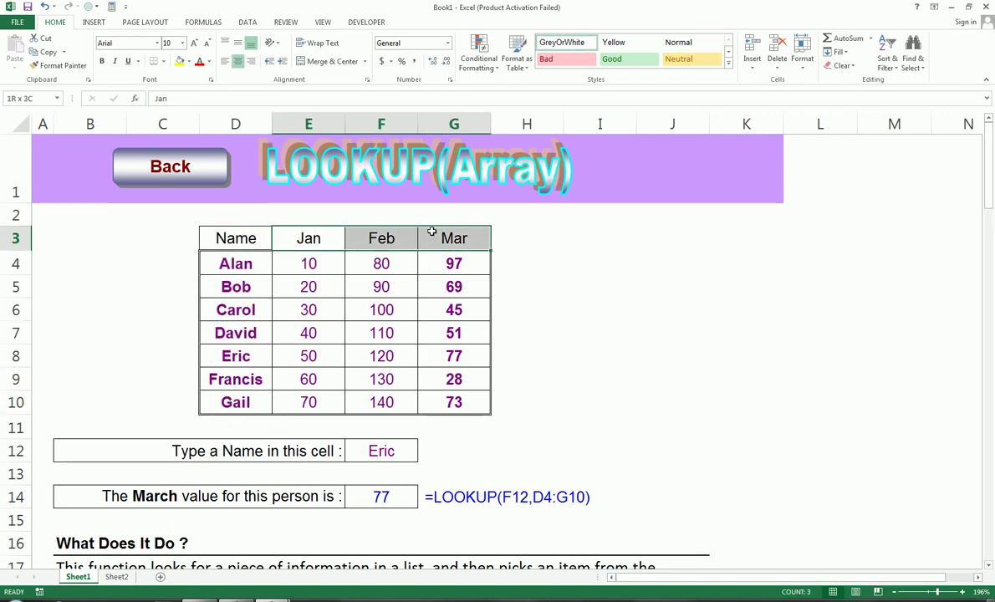
pyautogui.moveTo(325, 268)
pyautogui.mouseDown()
pyautogui.moveTo(425, 416)
pyautogui.moveTo(443, 416)
pyautogui.mouseUp()
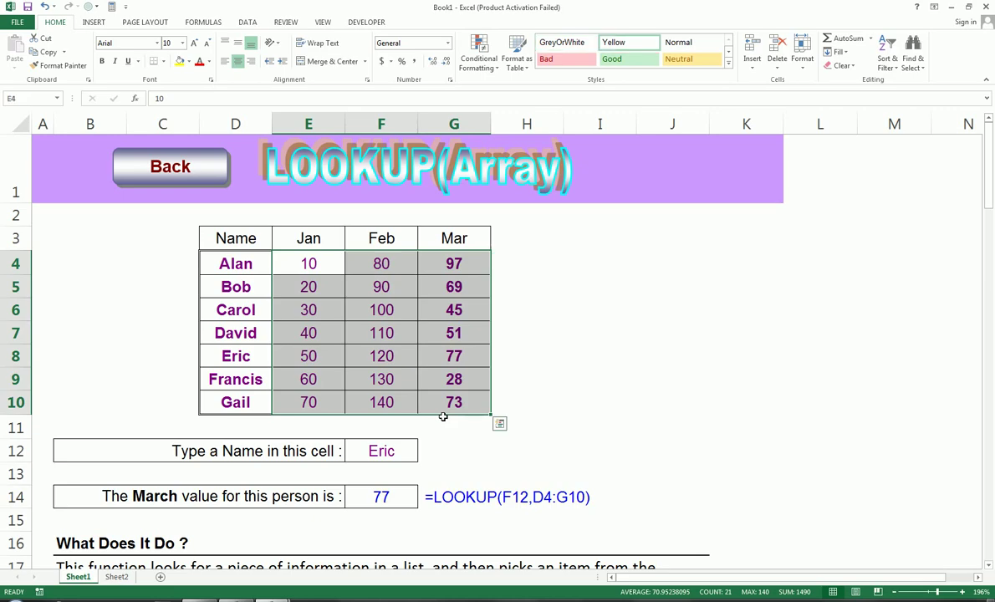
pyautogui.click(610, 261)
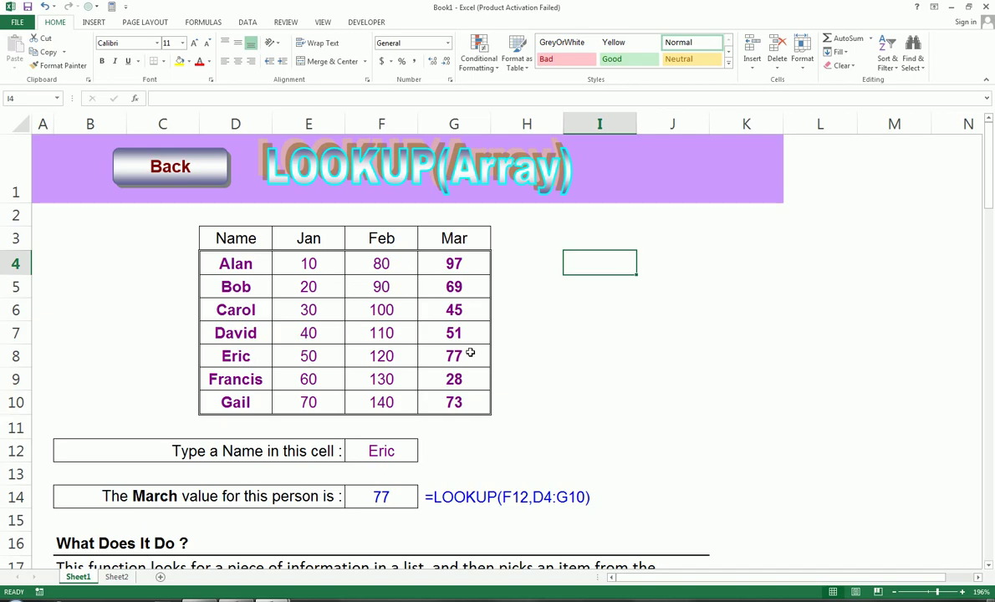
# Step: Clear the formula text in G14 and the result 77 in F14, then start =LOOKUP( in F14
pyautogui.click(473, 499)
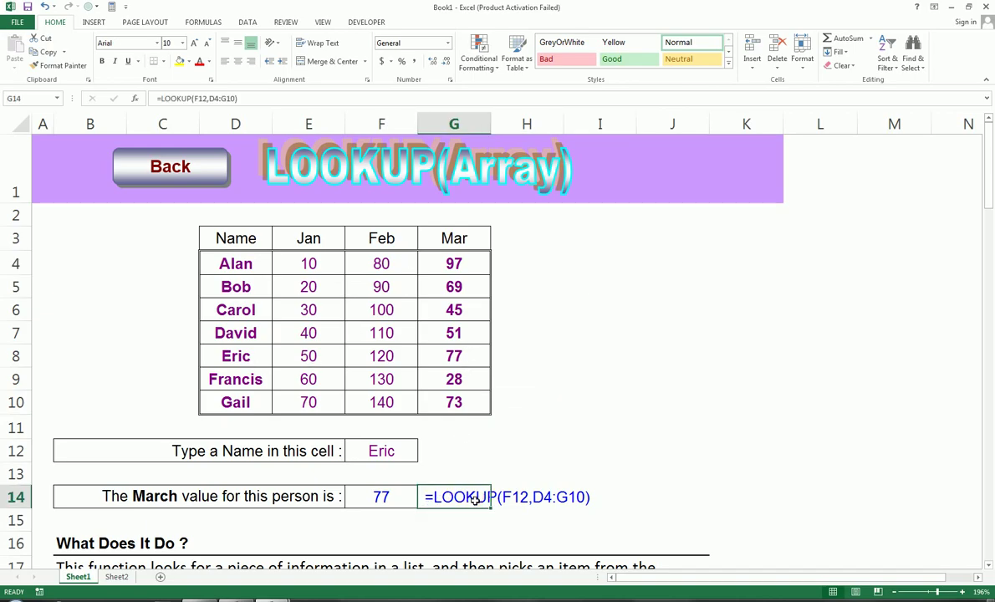
pyautogui.press('Delete')
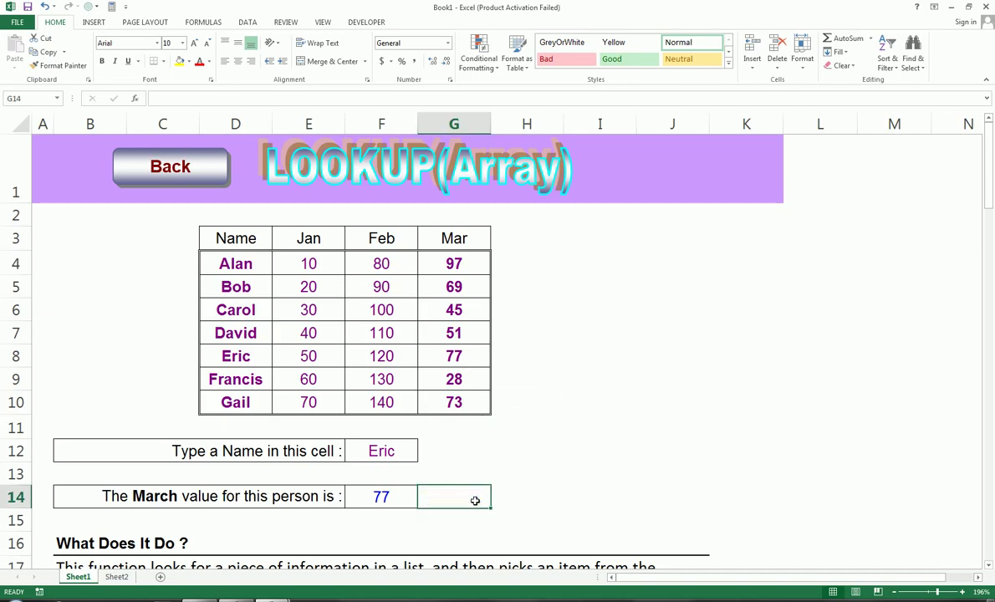
pyautogui.press('Left')
pyautogui.press('Delete')
pyautogui.press('Left')
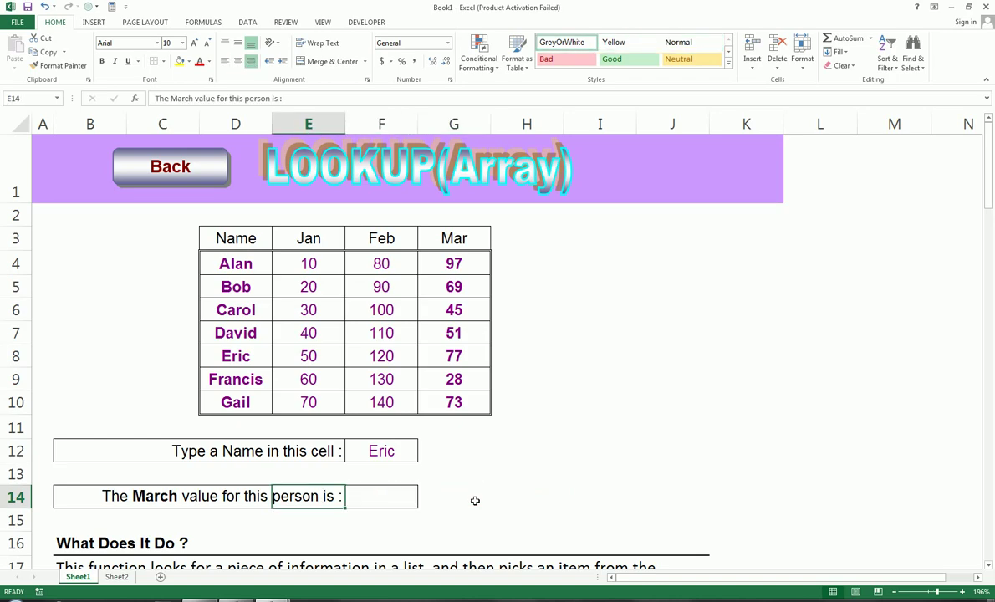
pyautogui.press('Right')
pyautogui.write('=LO')
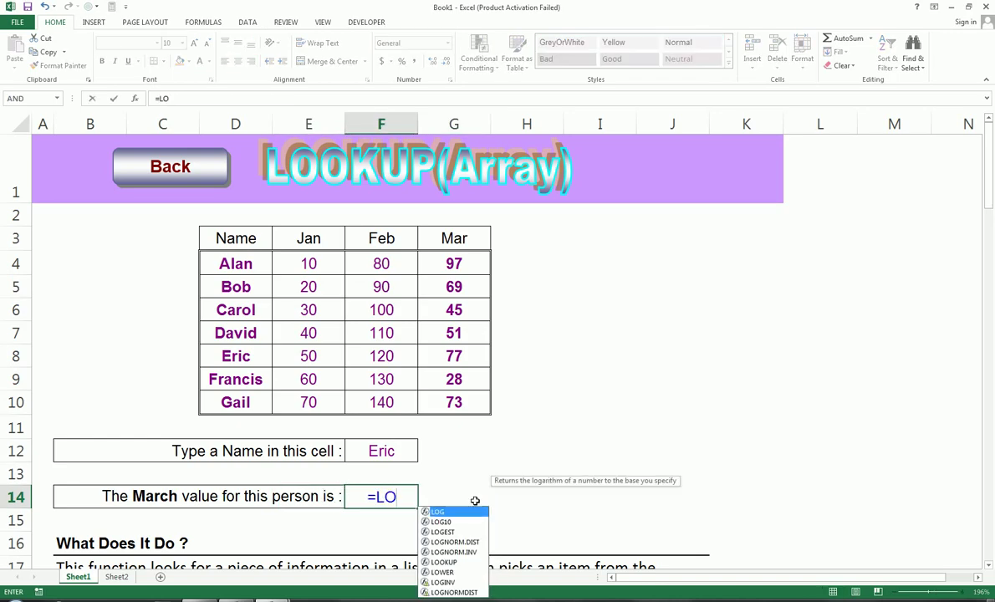
pyautogui.write('OKUP(')
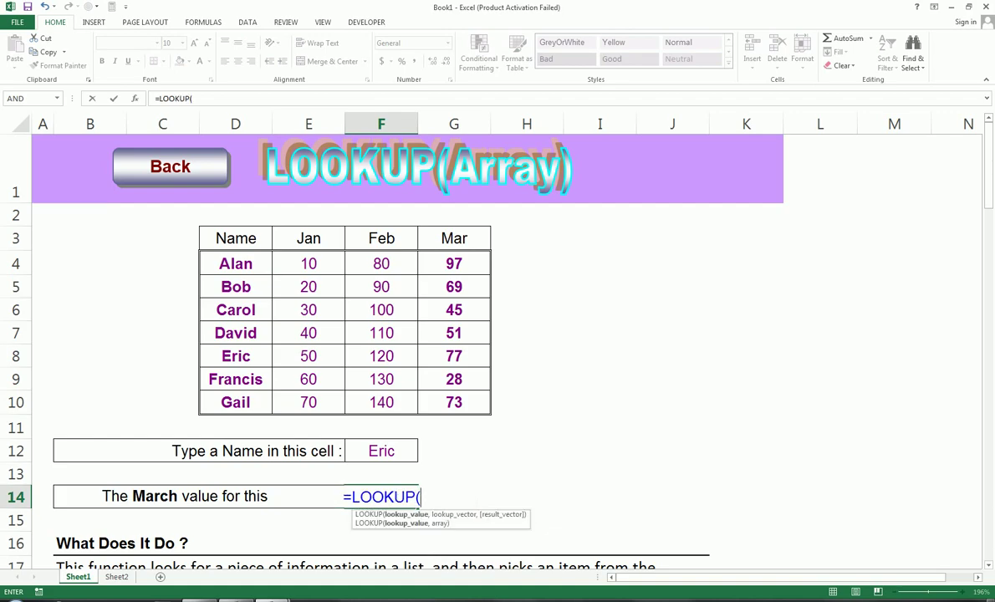
# Step: Add cell F12 as the lookup value so the formula reads =LOOKUP(F12,
pyautogui.click(380, 451)
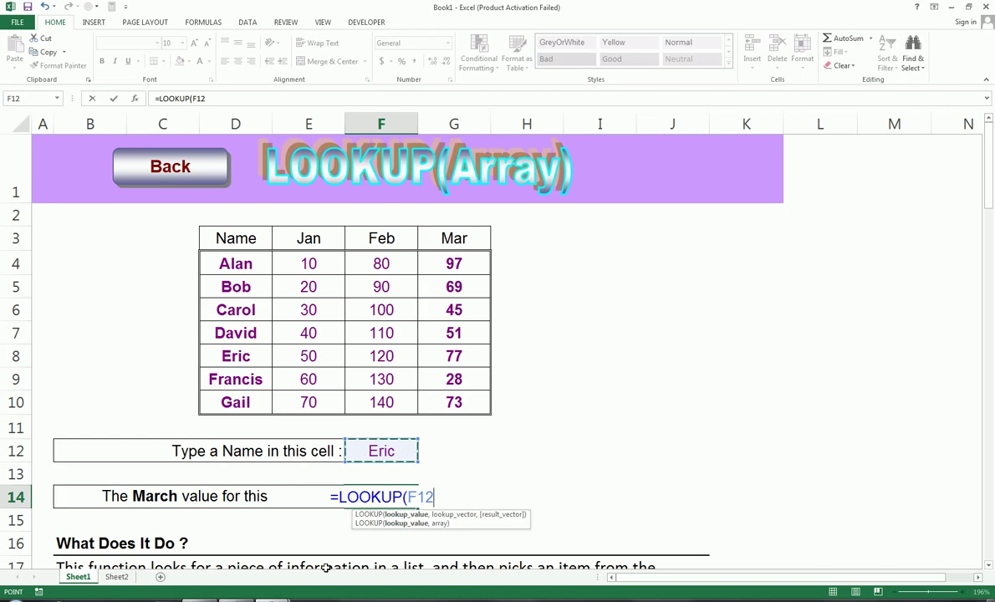
pyautogui.write(',')
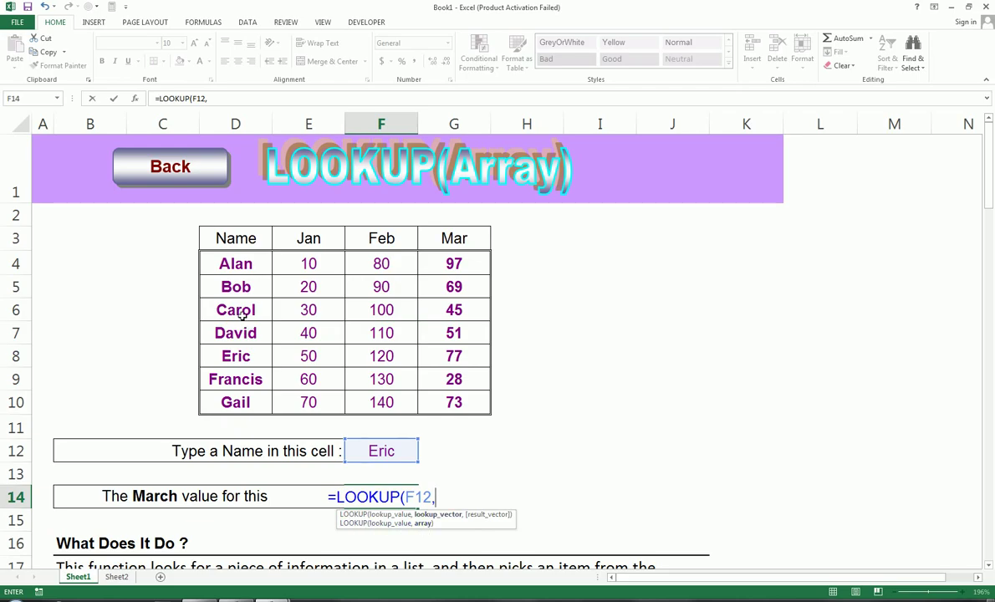
# Step: Complete the formula as =LOOKUP(F12,D3:G10), returning 77 for Eric's March value
pyautogui.moveTo(238, 240)
pyautogui.mouseDown()
pyautogui.moveTo(357, 298)
pyautogui.moveTo(442, 404)
pyautogui.mouseUp()
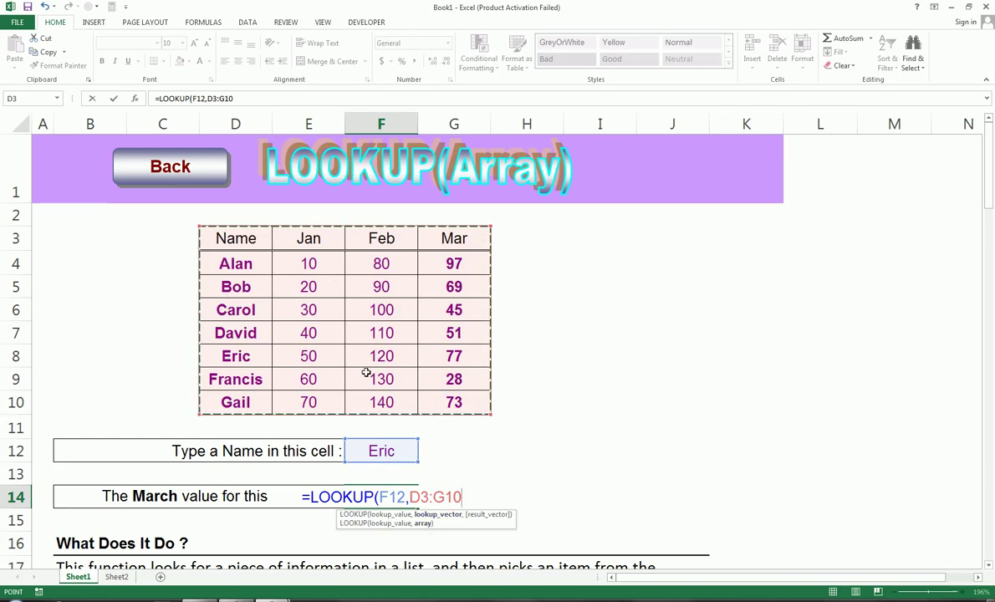
pyautogui.write(')')
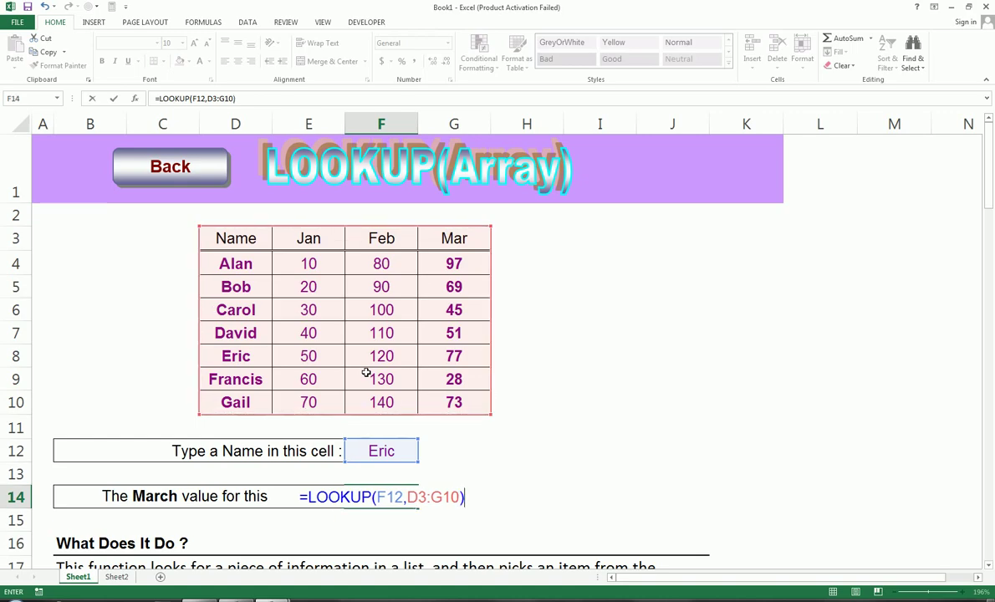
pyautogui.press('Return')
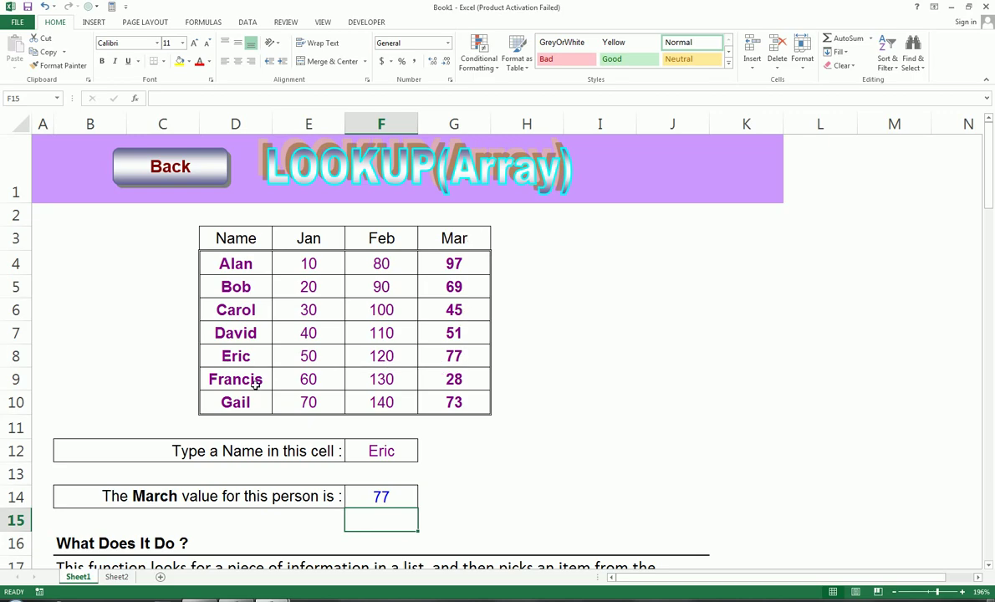
# Step: Replace the name in F12 with ALAN so the formula returns 97
pyautogui.click(380, 452)
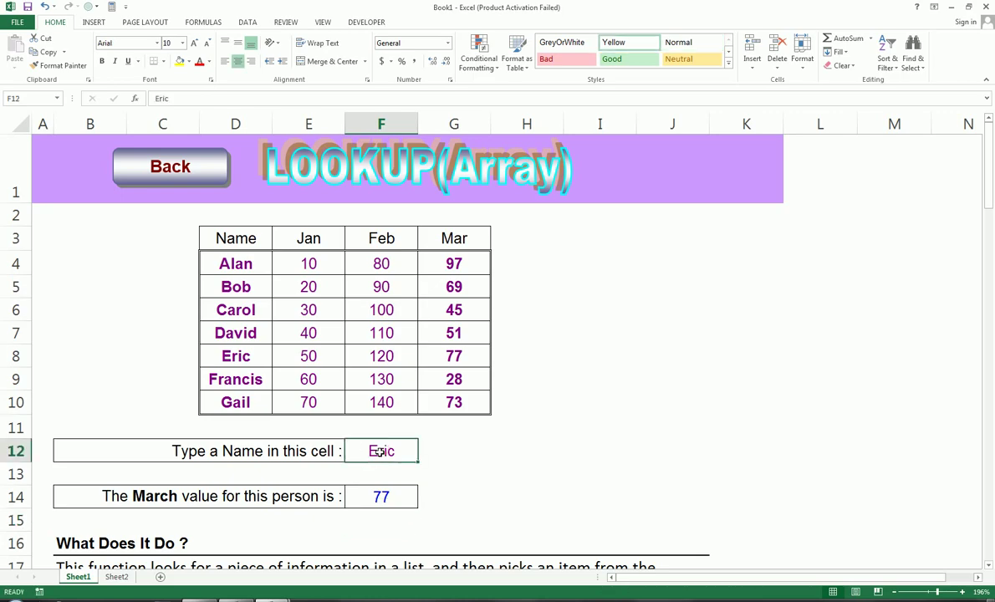
pyautogui.write('ALA')
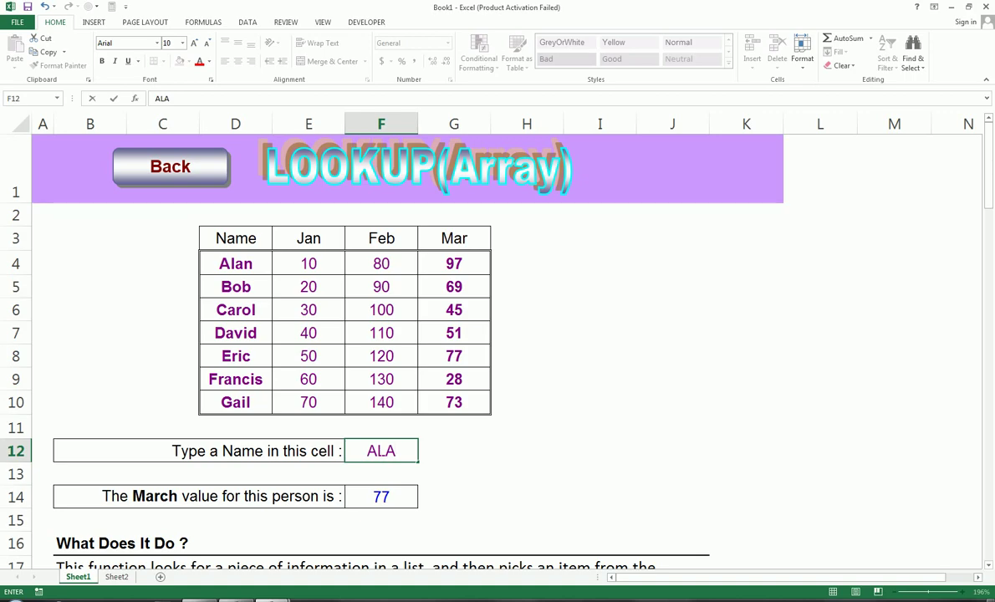
pyautogui.press('BackSpace')
pyautogui.press('BackSpace')
pyautogui.write('LA')
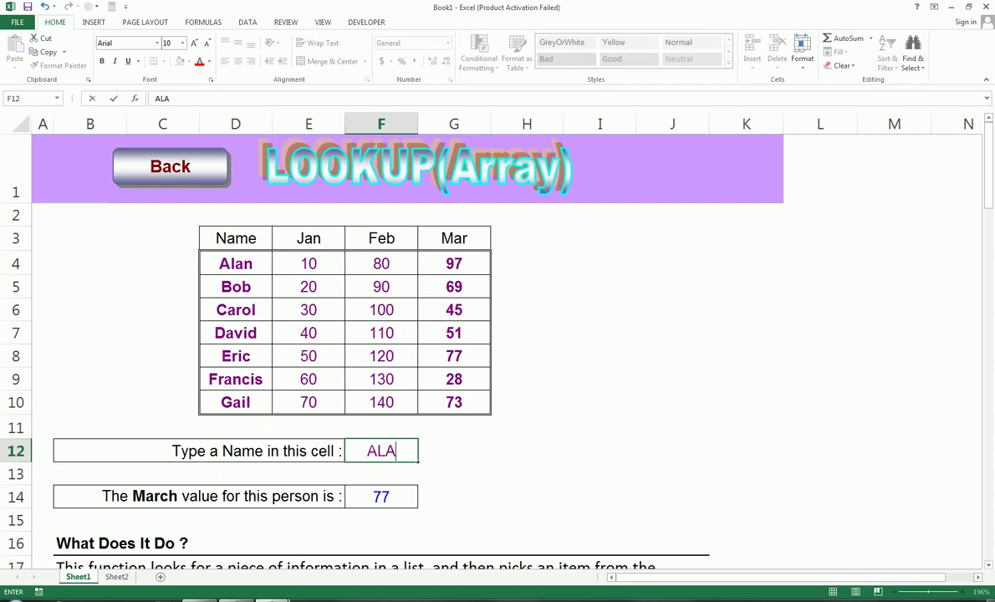
pyautogui.write('N')
pyautogui.press('Return')
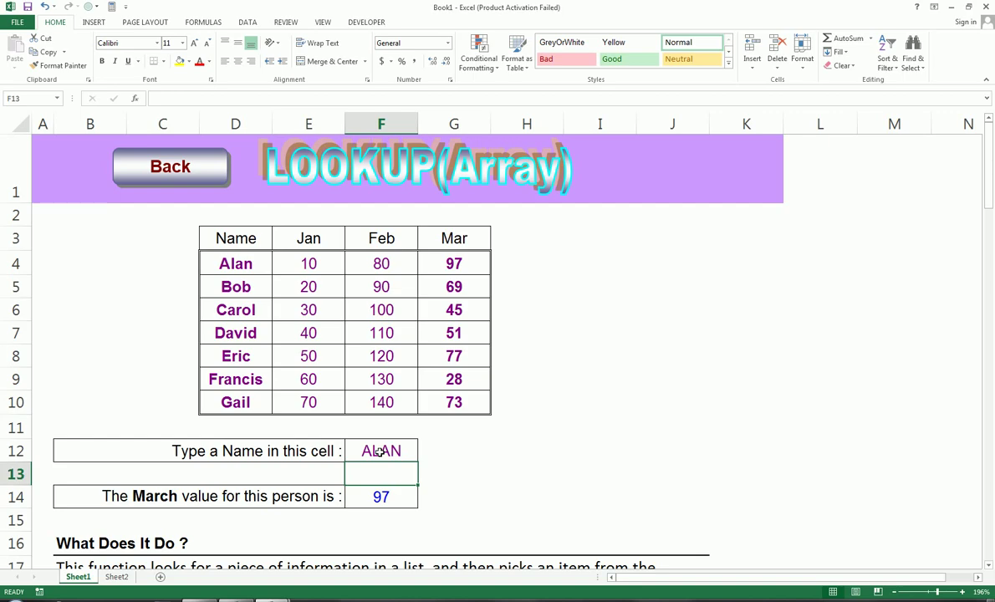
# Step: Type Eric back into F12, bringing the March result back to 77
pyautogui.click(380, 451)
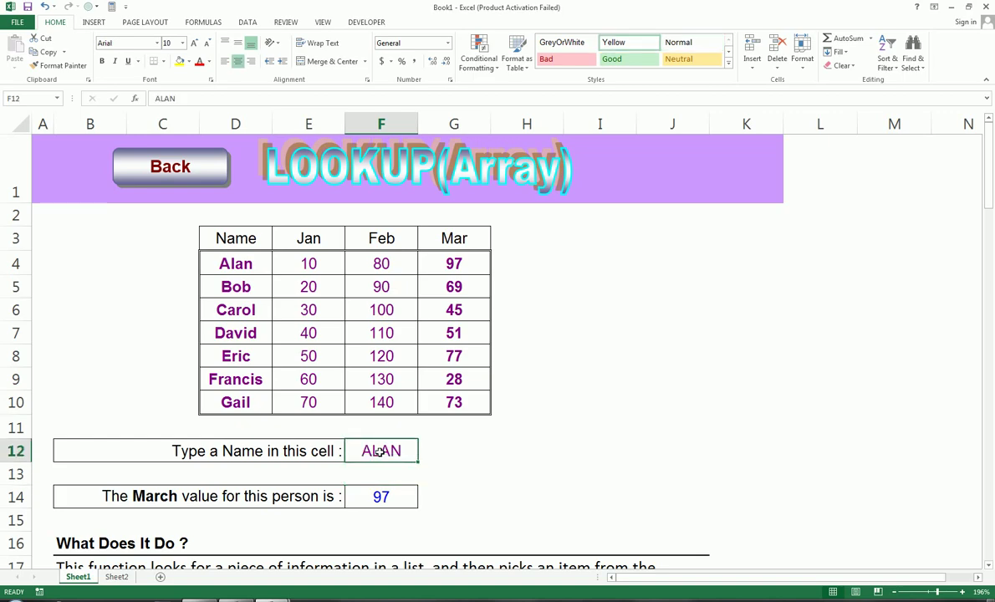
pyautogui.write('Eric')
pyautogui.hotkey('ctrl', 'Return')
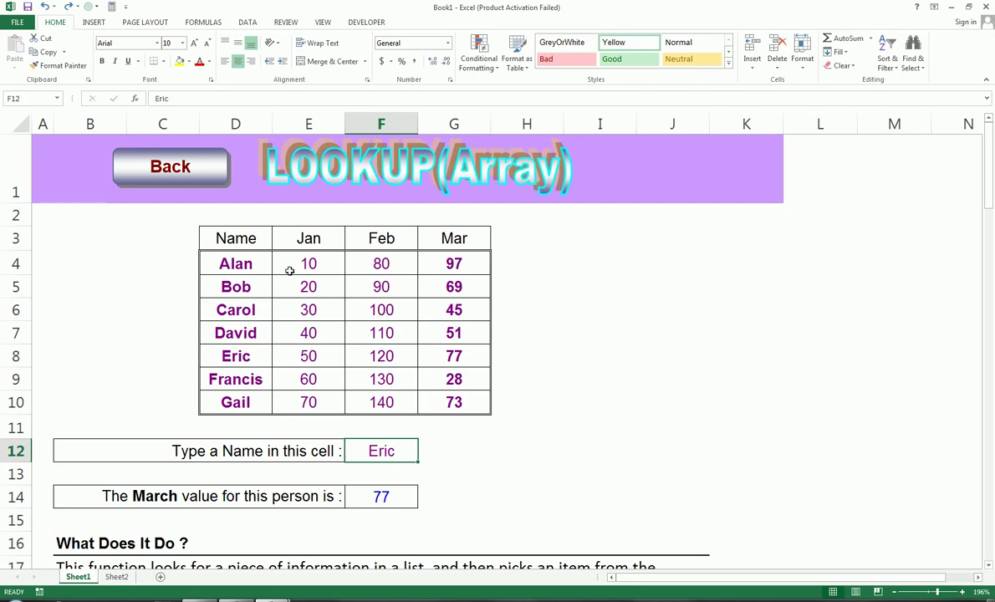
pyautogui.click(255, 265)
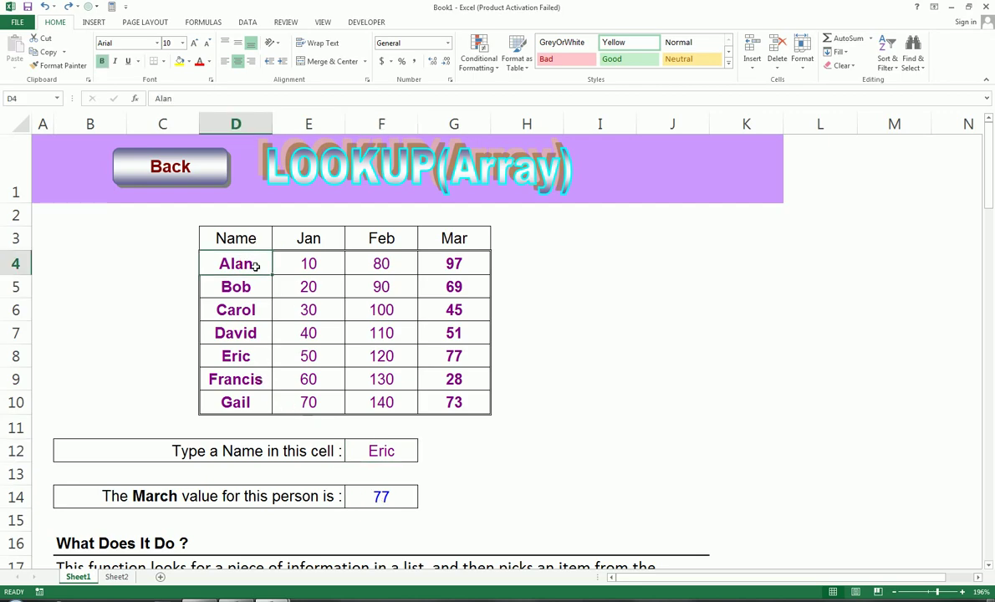
pyautogui.hotkey('ctrl', 'c')
pyautogui.click(250, 400)
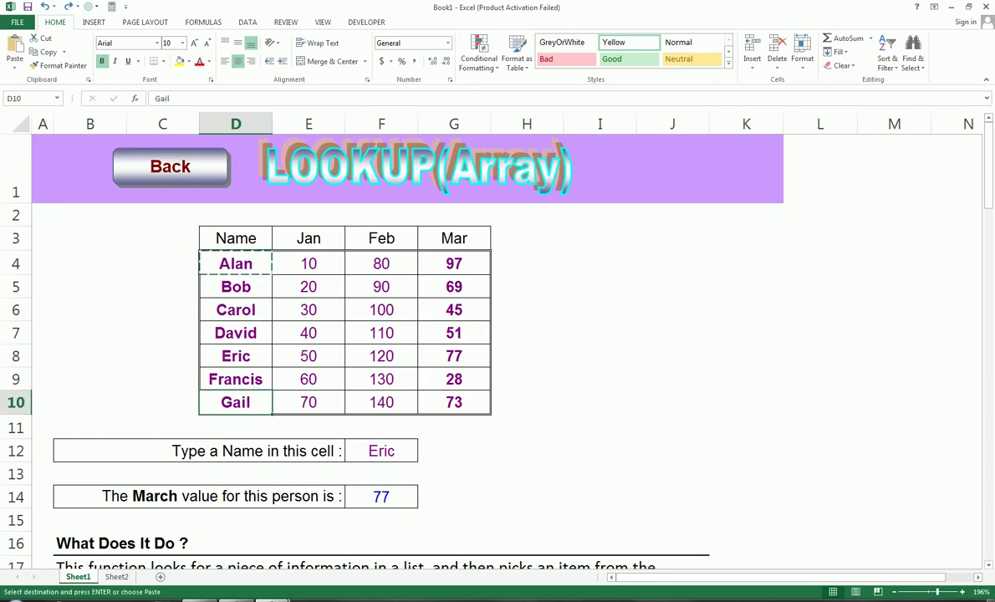
pyautogui.hotkey('ctrl', 'v')
pyautogui.click(355, 329)
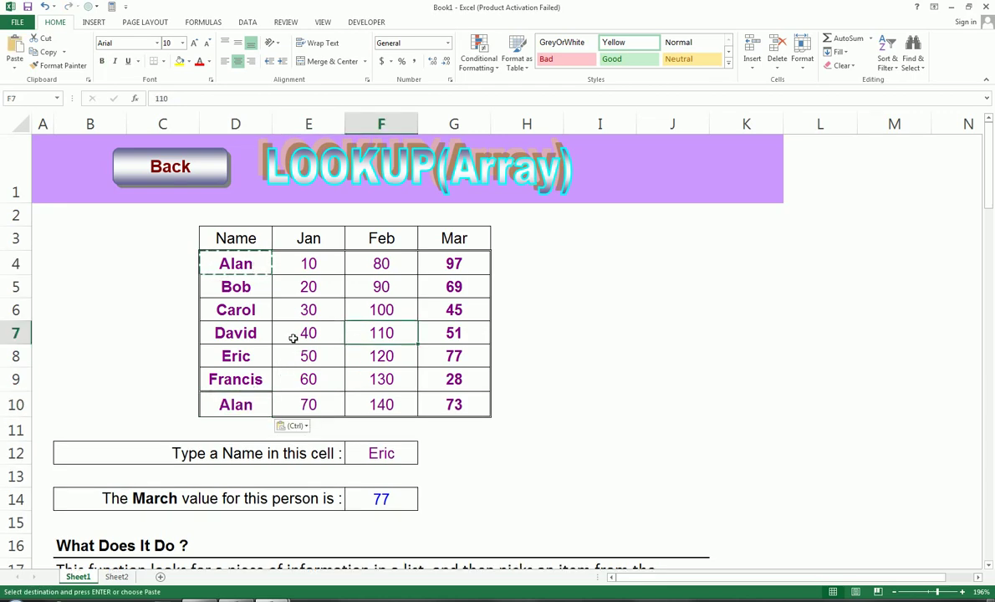
pyautogui.hotkey('ctrl', 'z')
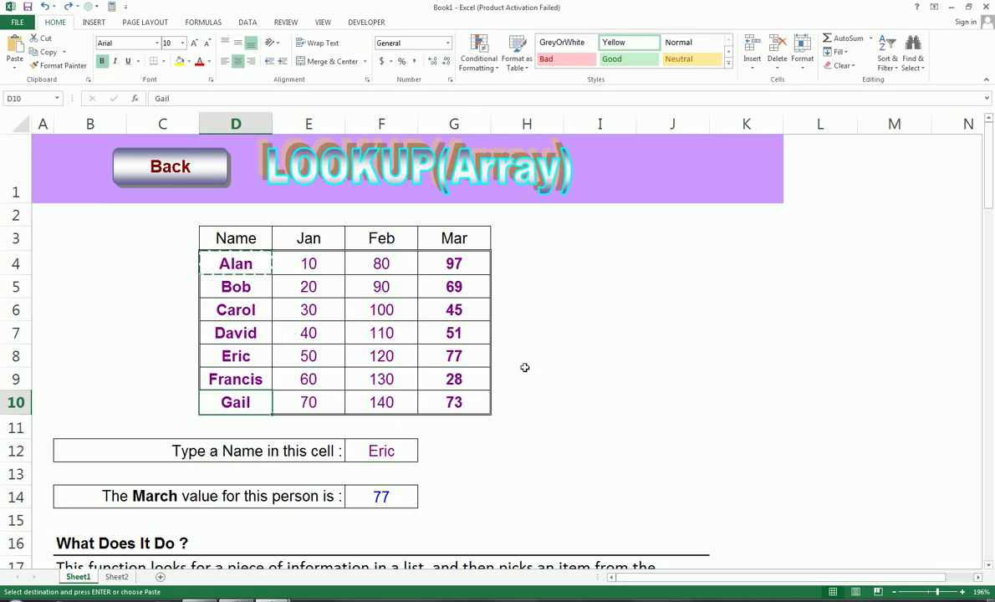
pyautogui.click(606, 318)
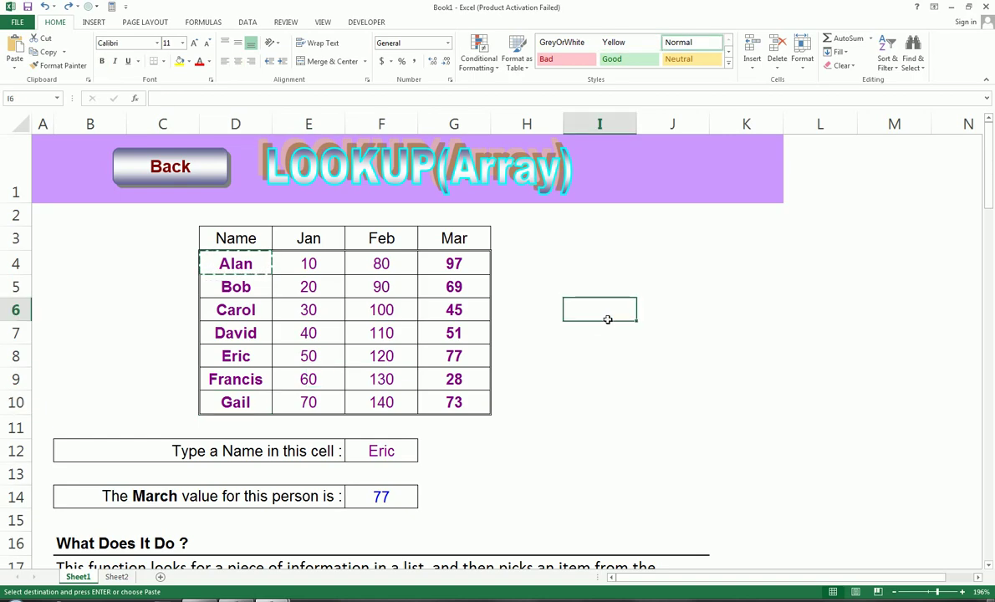
pyautogui.press('Escape')
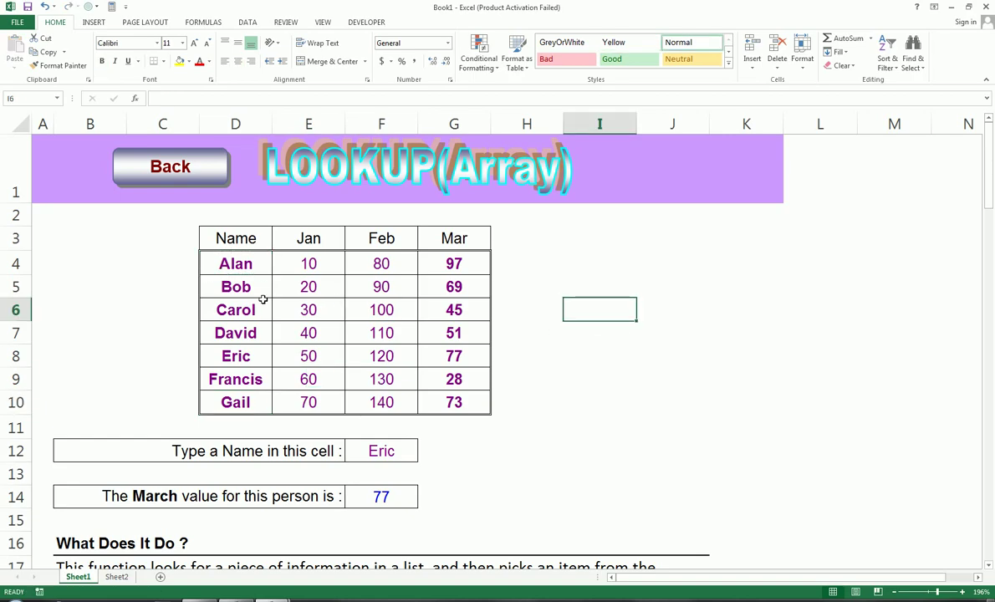
pyautogui.click(261, 296)
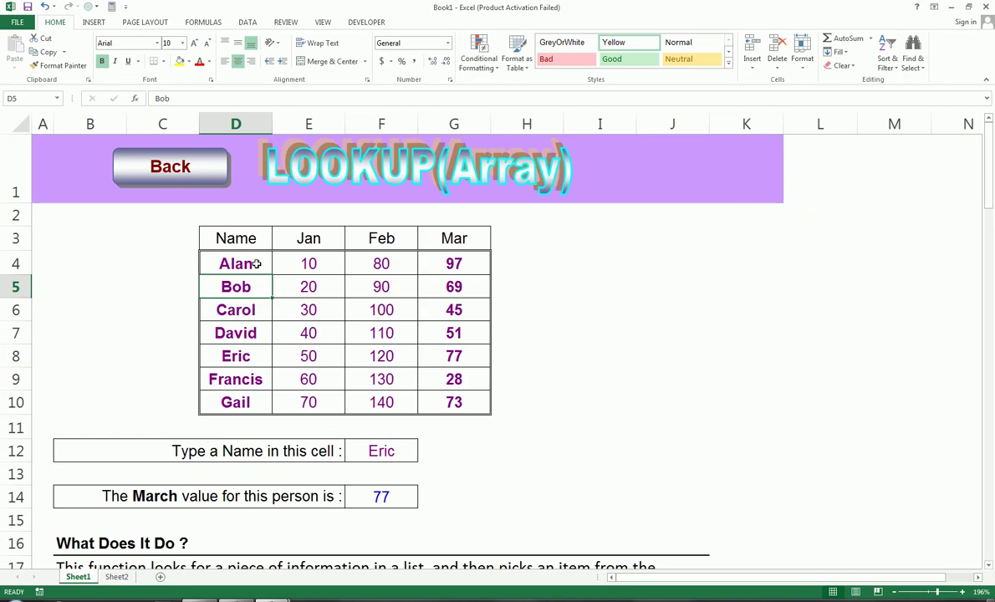
pyautogui.moveTo(256, 264); pyautogui.dragTo(237, 382)
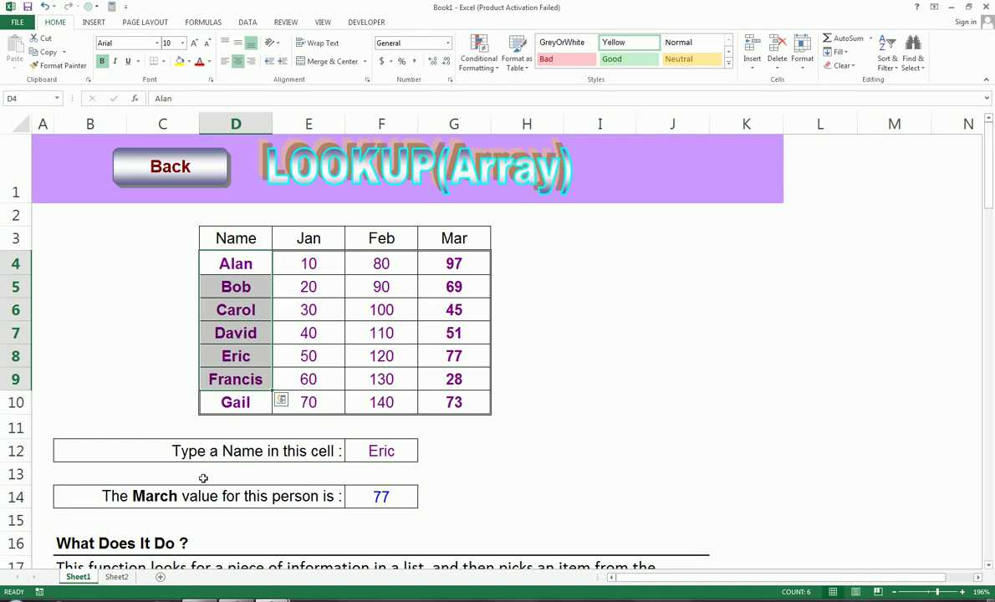
# Step: Flip to Sheet2 and back, then scroll Sheet1 down to the Problems section with Tables 1 and 2
pyautogui.click(117, 576)
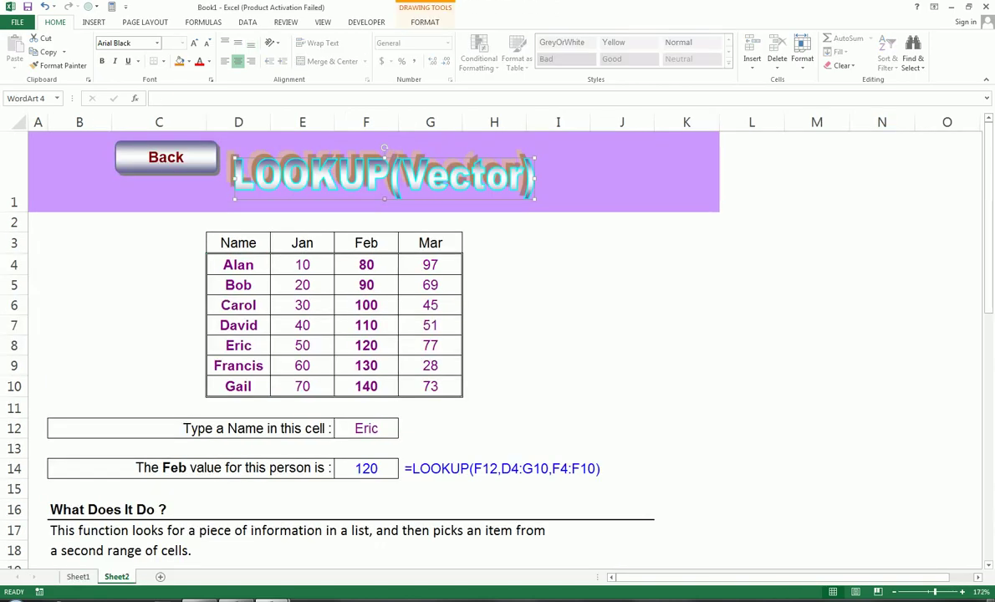
pyautogui.hotkey('ctrl', 'pageup')
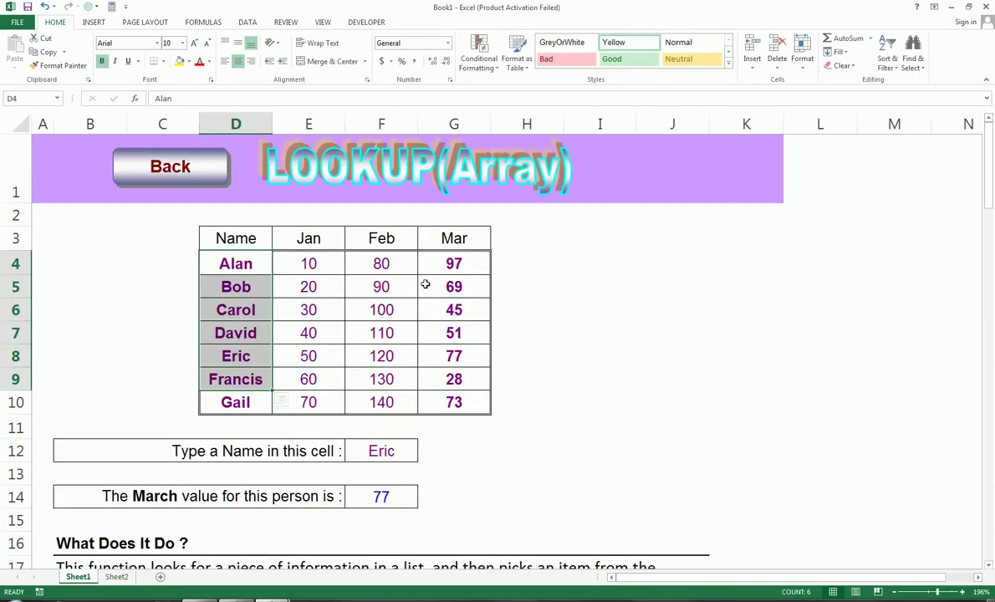
pyautogui.scroll(-3, 399, 339)
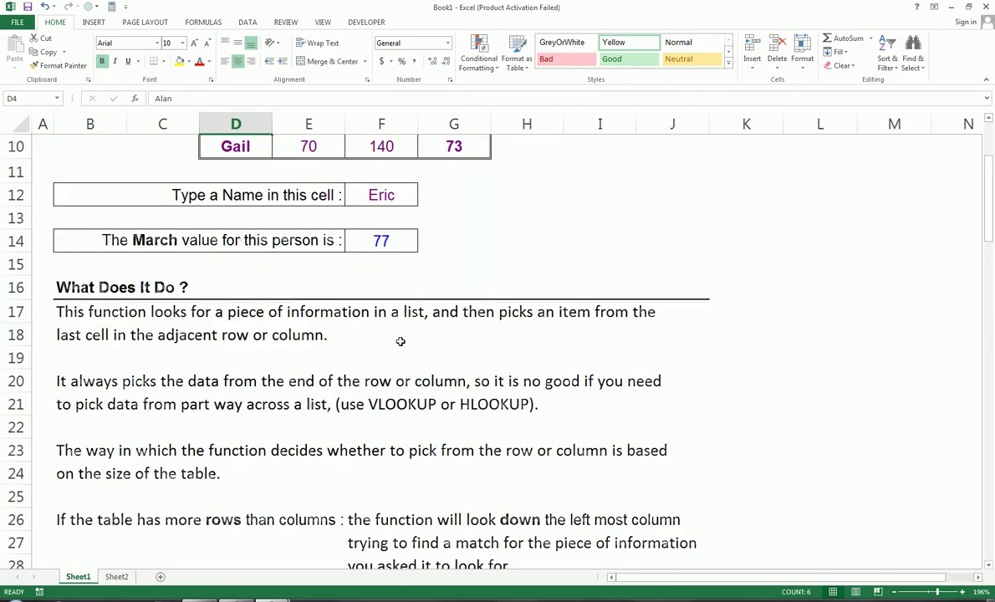
pyautogui.scroll(-6, 400, 342)
pyautogui.scroll(-5, 400, 343)
pyautogui.scroll(-5, 291, 325)
pyautogui.scroll(2, 291, 325)
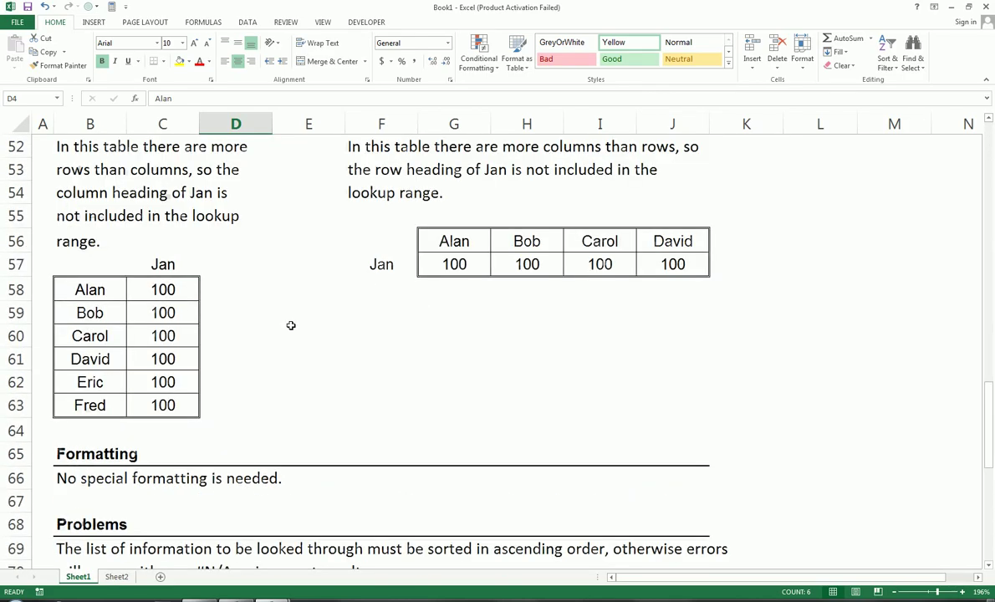
pyautogui.scroll(-4, 291, 325)
pyautogui.scroll(-7, 290, 325)
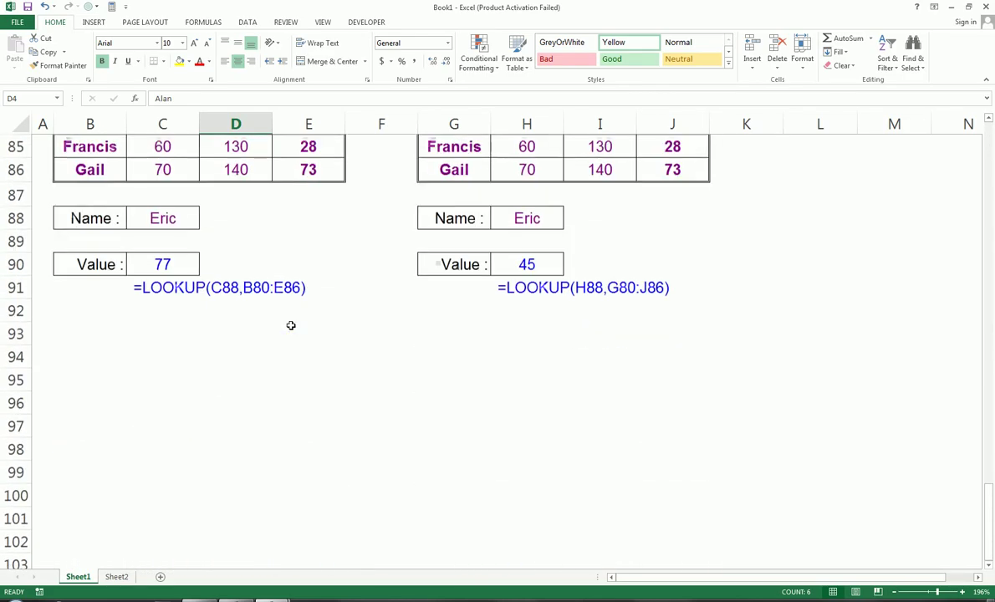
pyautogui.scroll(2, 291, 325)
pyautogui.scroll(1, 284, 317)
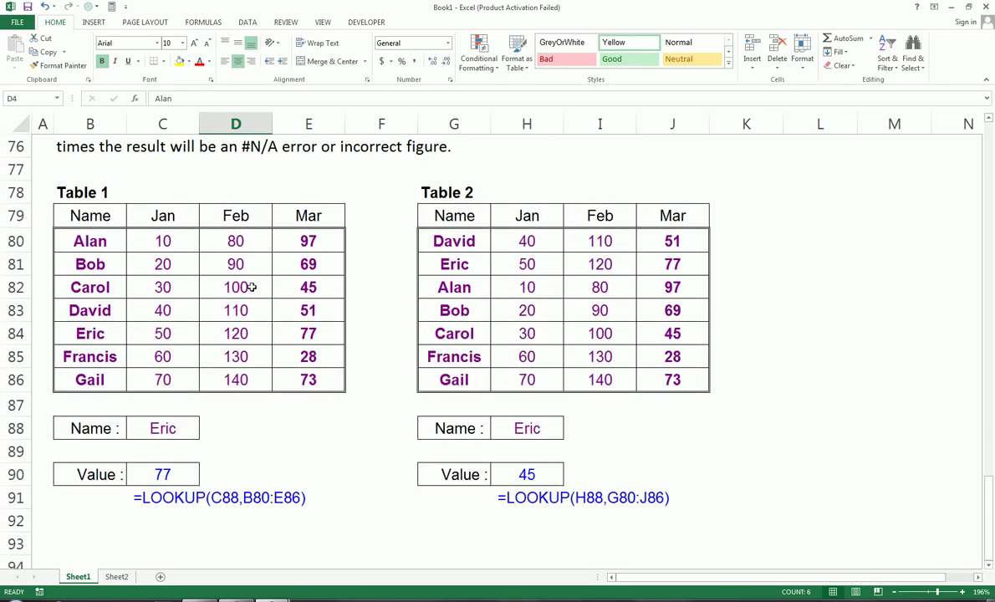
pyautogui.scroll(1, 216, 271)
pyautogui.scroll(1, 216, 272)
pyautogui.scroll(1, 216, 267)
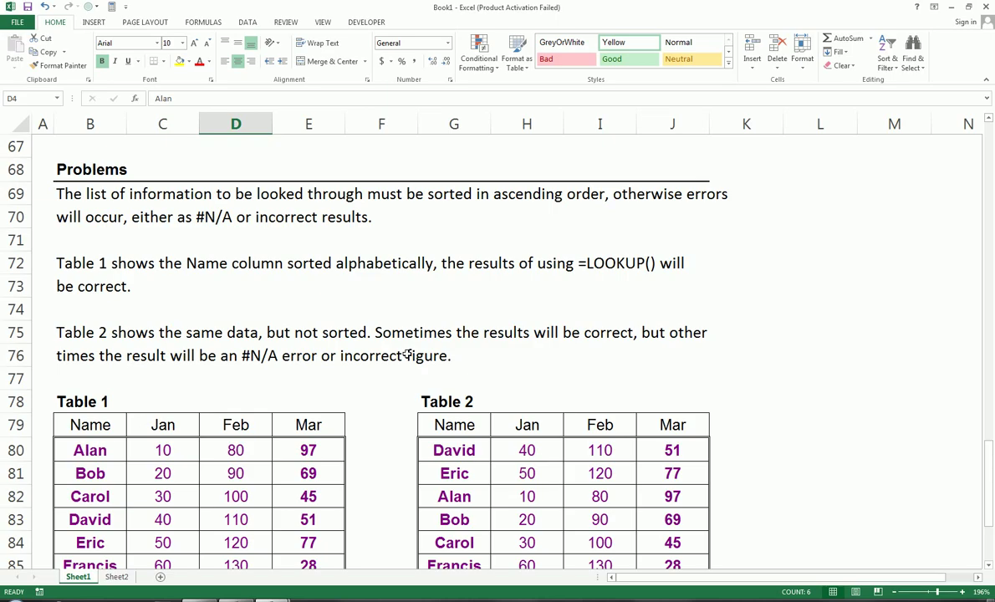
pyautogui.scroll(-3, 278, 289)
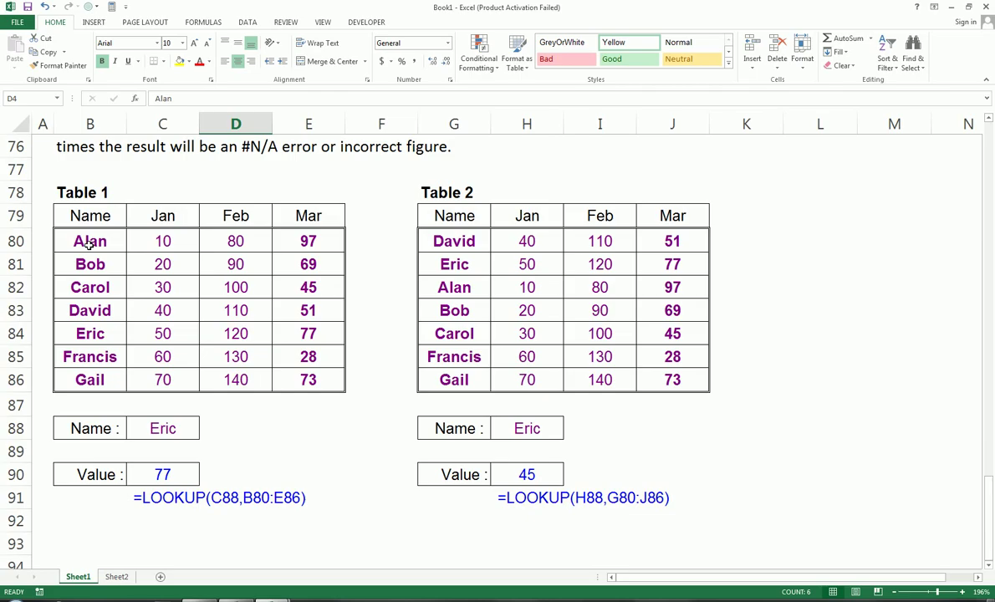
pyautogui.moveTo(88, 243); pyautogui.dragTo(87, 377)
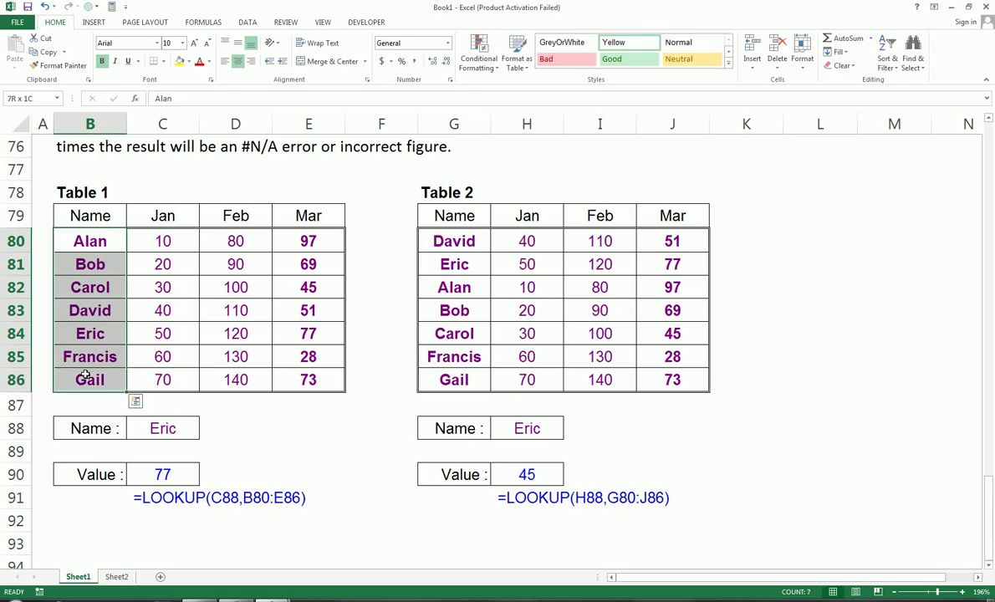
pyautogui.click(449, 239)
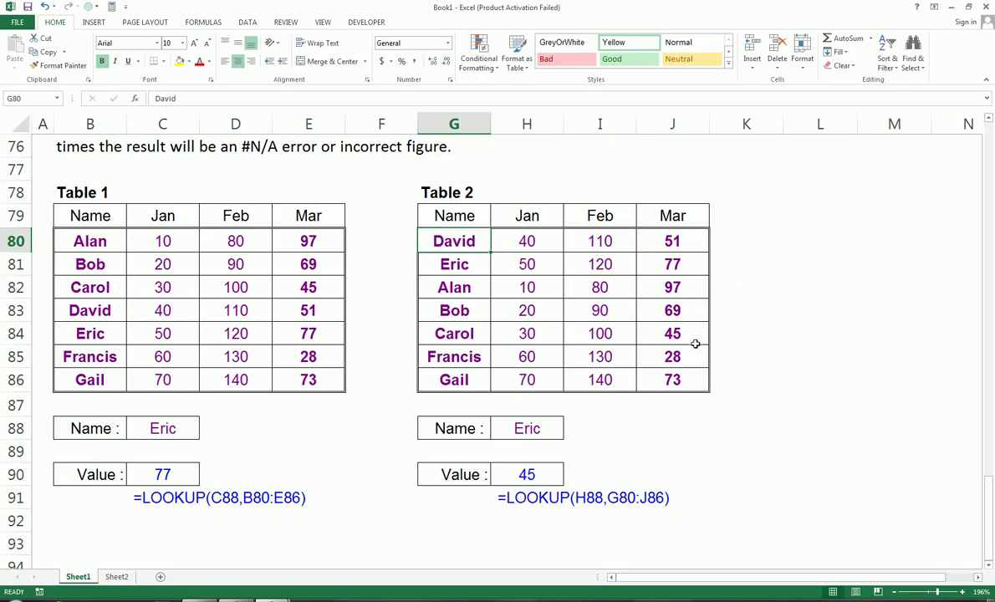
pyautogui.click(476, 222)
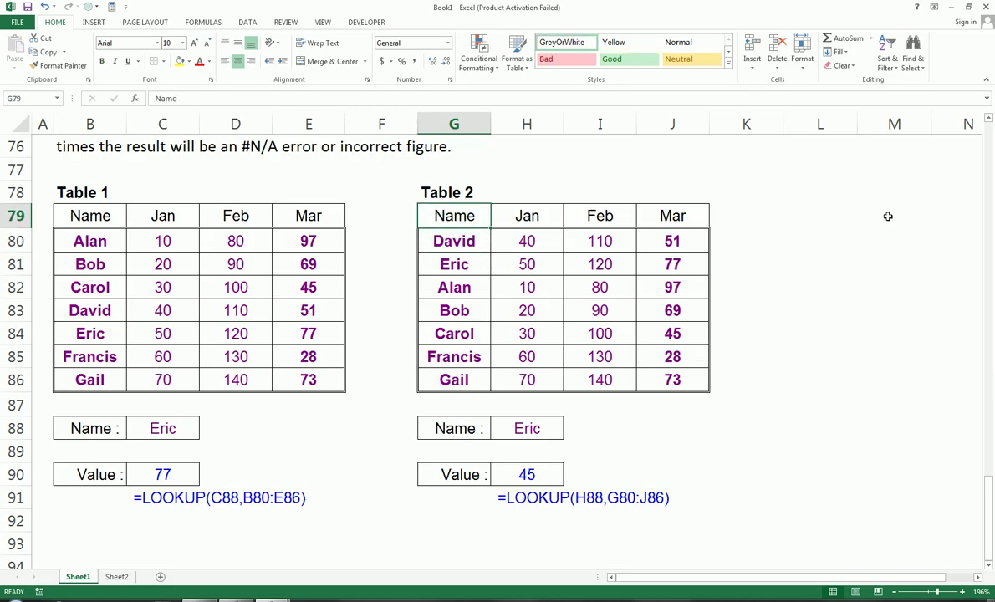
# Step: Sort Table 2 by name A to Z, so its lookup for Eric returns 77
pyautogui.click(887, 60)
pyautogui.click(892, 84)
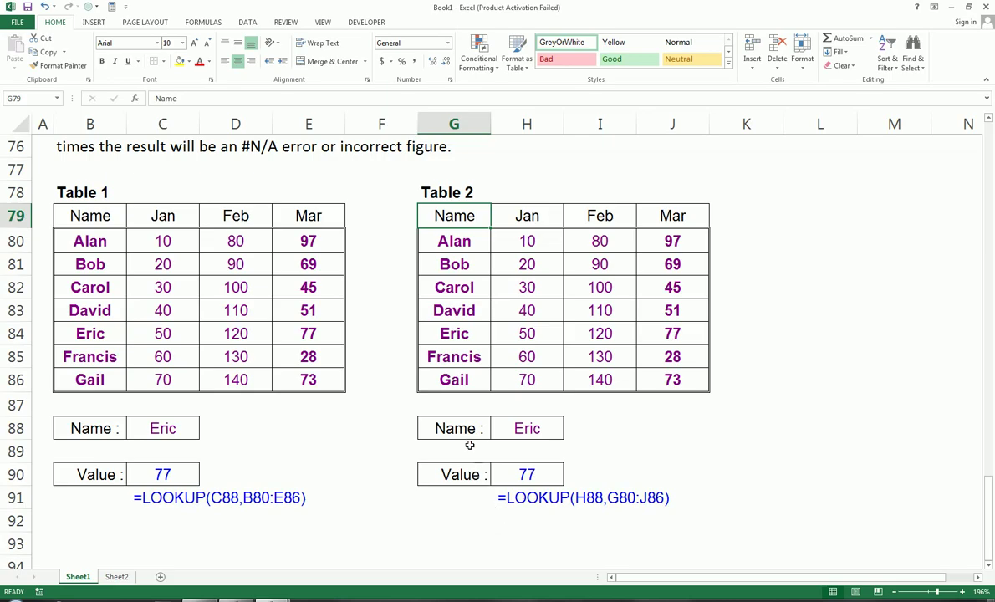
# Step: Enter GAIL as Table 2's lookup name in H88, then switch to the Sheet2 LOOKUP(Vector) example
pyautogui.click(440, 427)
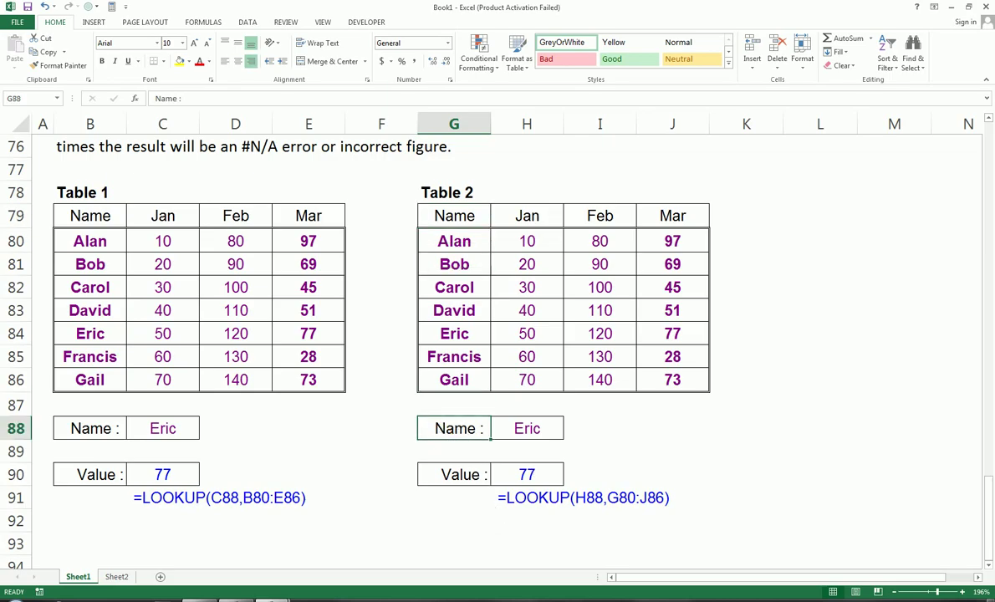
pyautogui.click(526, 428)
pyautogui.write('G')
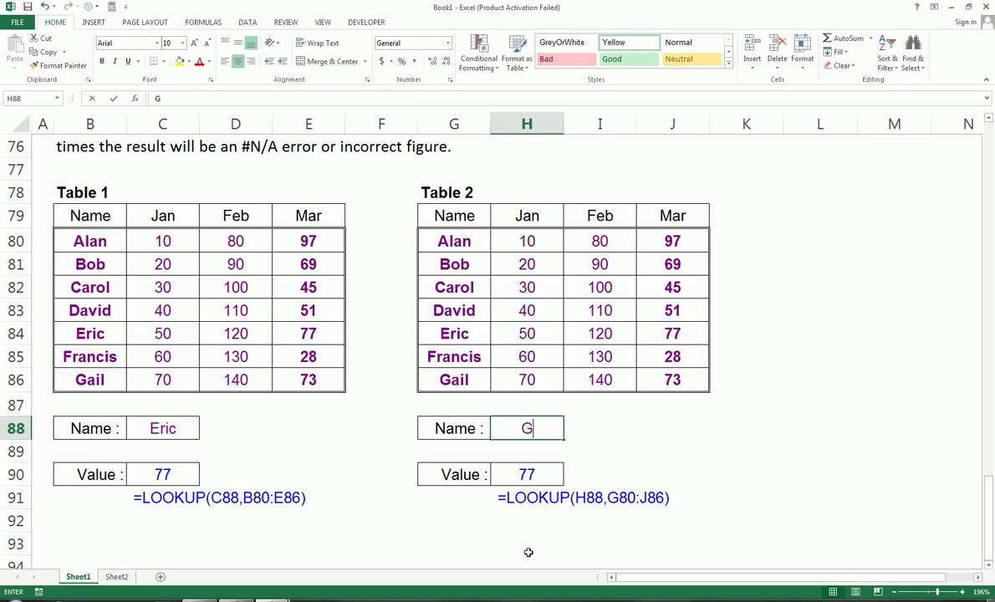
pyautogui.write('AIL')
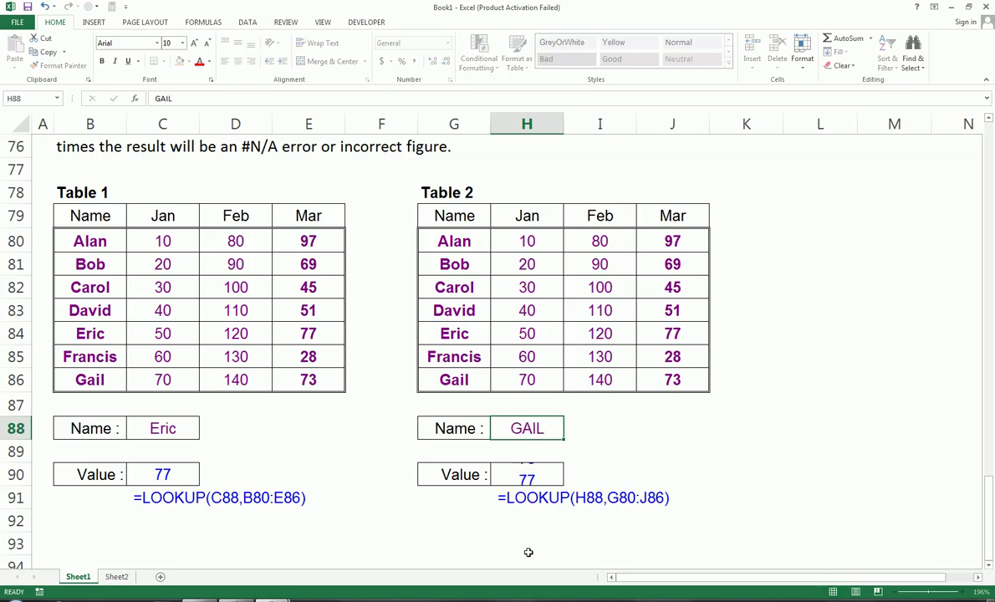
pyautogui.press('Return')
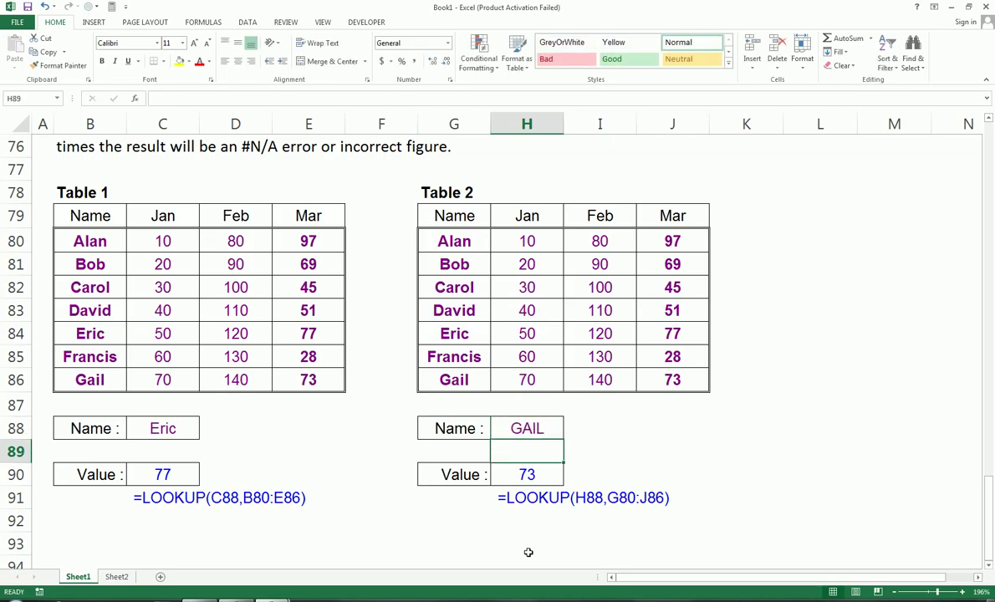
pyautogui.press('Left')
pyautogui.press('Left')
pyautogui.press('Left')
pyautogui.press('Left')
pyautogui.press('Left')
pyautogui.press('Left')
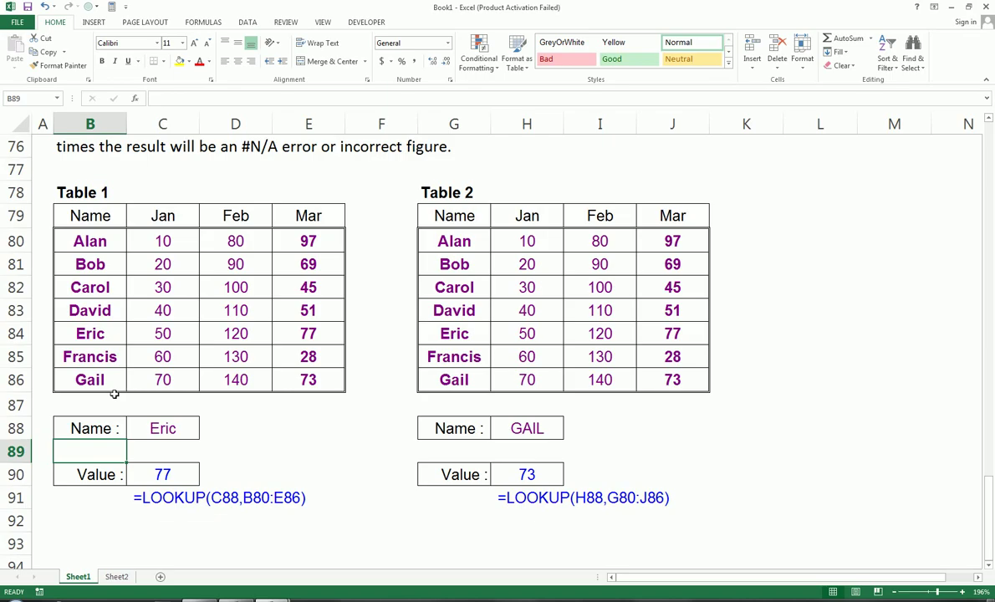
pyautogui.click(117, 577)
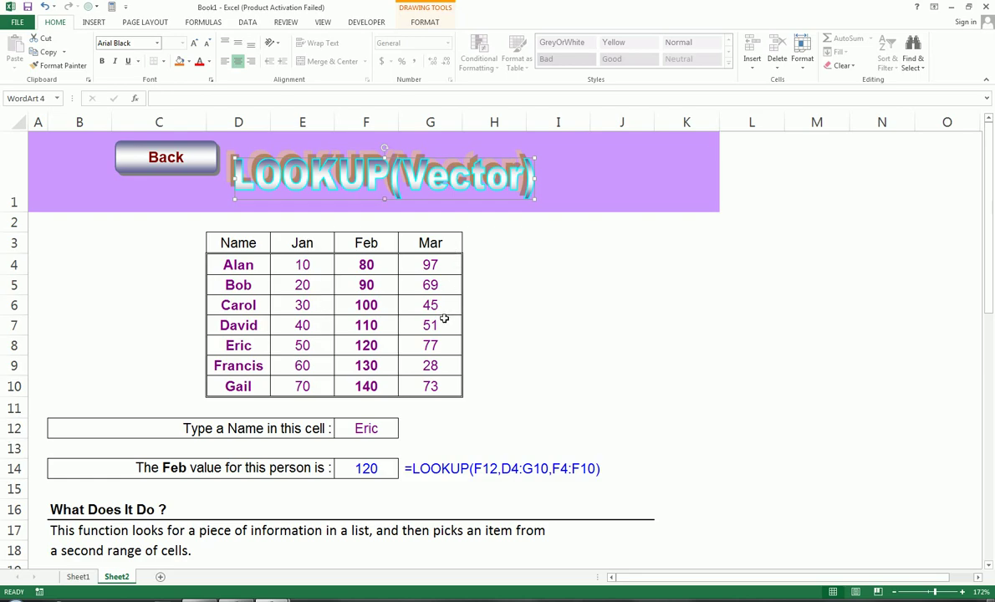
# Step: Clear the old Feb result and formula note from F14:G14
pyautogui.click(381, 473)
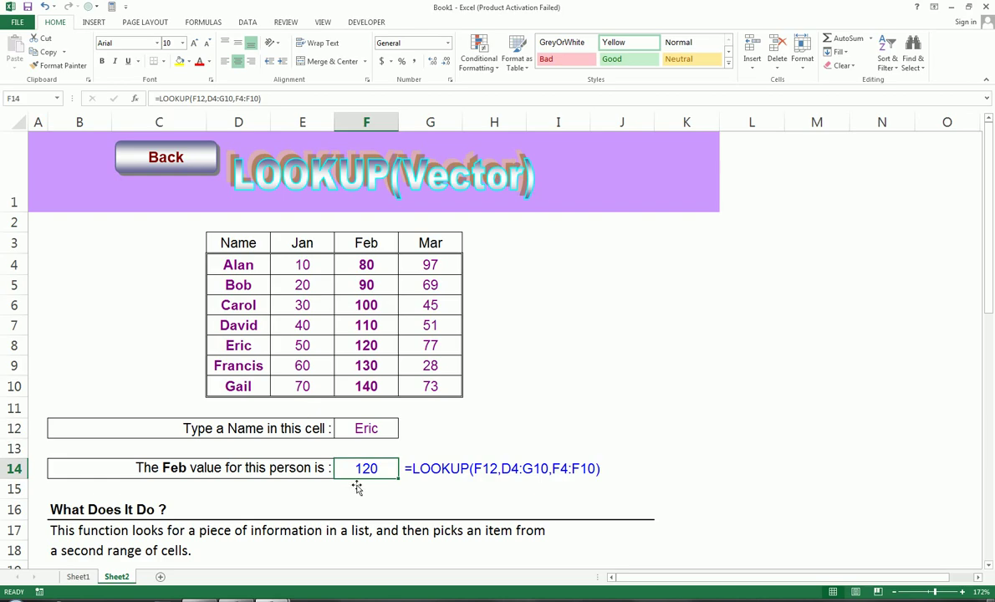
pyautogui.hotkey('shift', 'Right')
pyautogui.press('Delete')
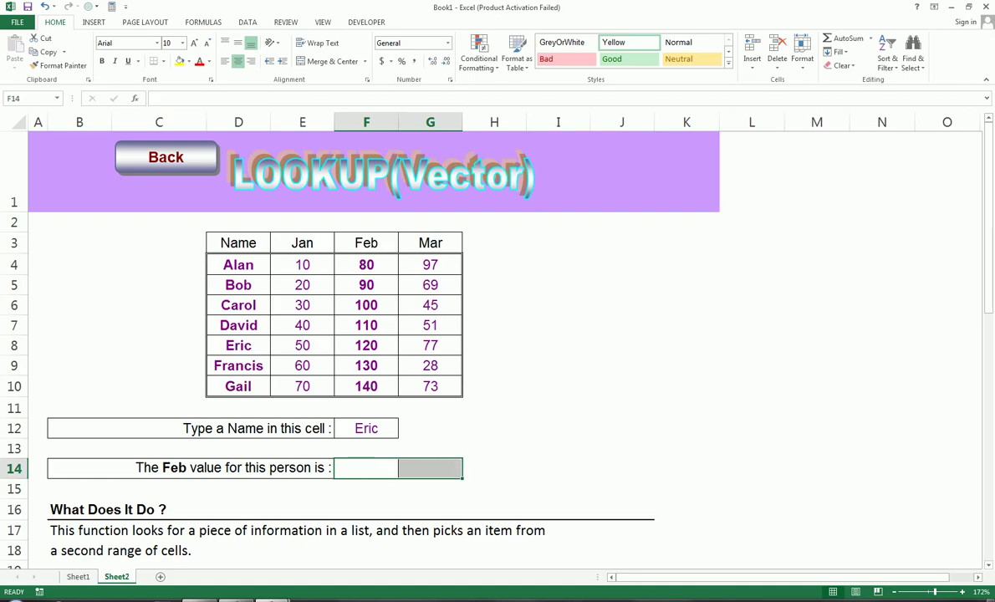
pyautogui.hotkey('shift', 'Left')
# Step: Build =LOOKUP(F12,D3:G10,F3:F10) in F14 using the table and Feb column
pyautogui.write('=LO')
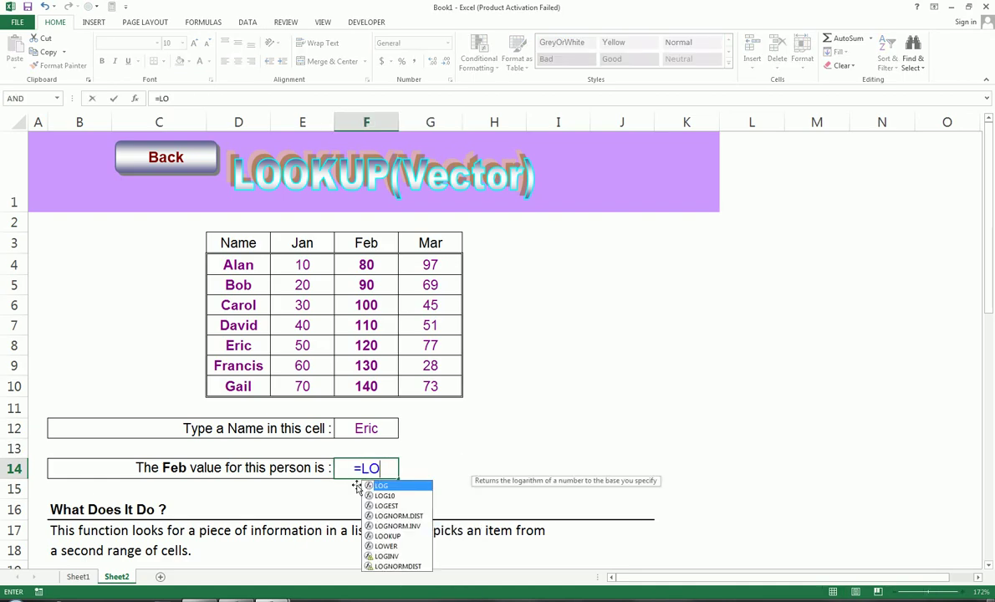
pyautogui.write('G(')
pyautogui.press('BackSpace')
pyautogui.press('BackSpace')
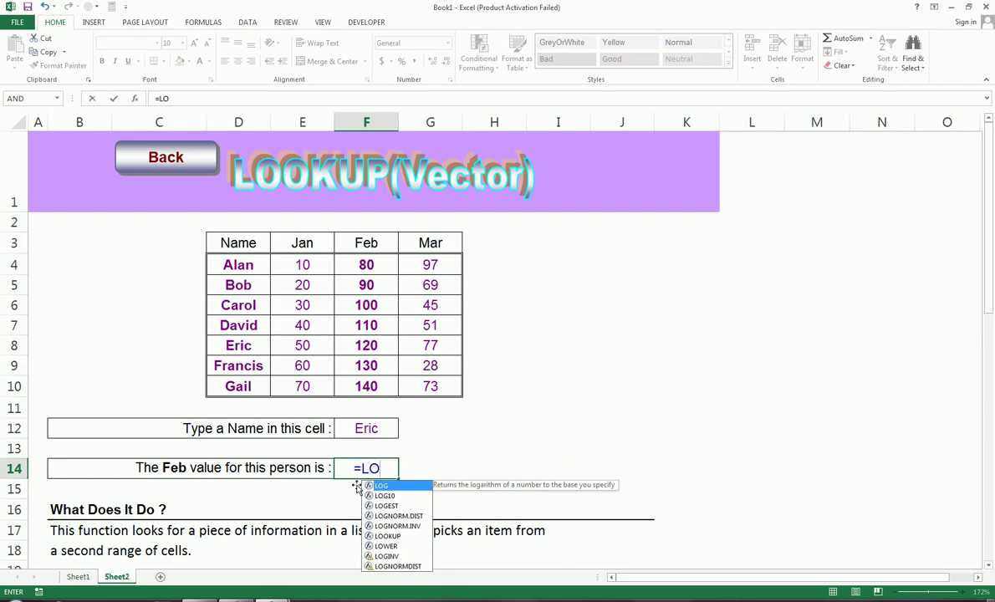
pyautogui.write('O')
pyautogui.press('Tab')
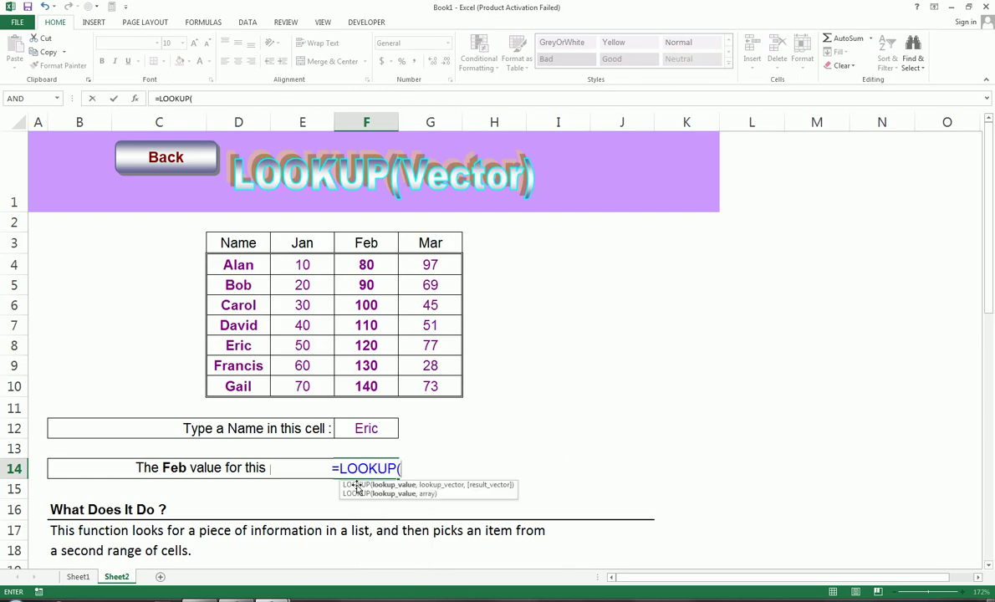
pyautogui.press('Up')
pyautogui.press('Up')
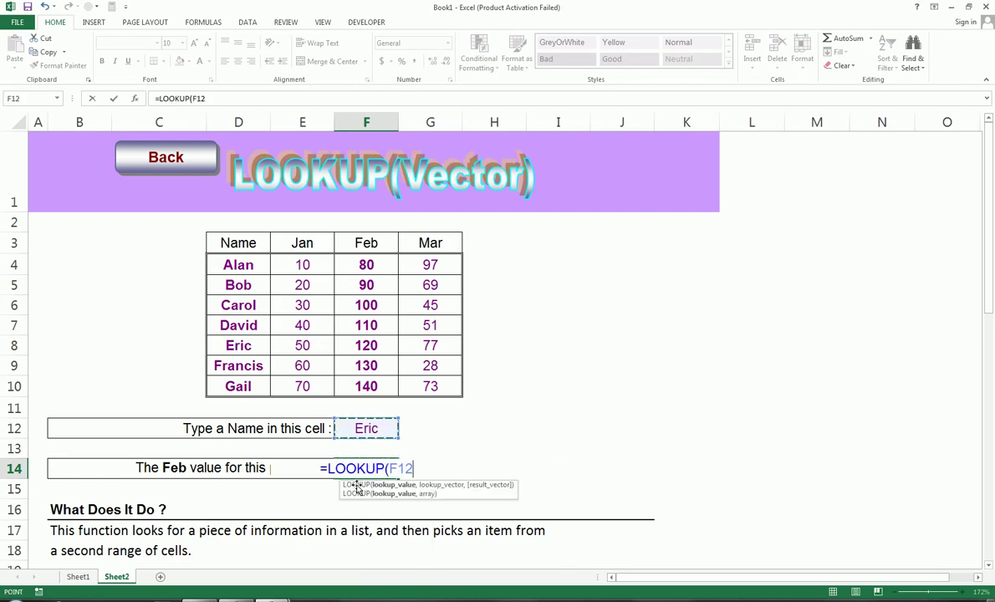
pyautogui.write(',')
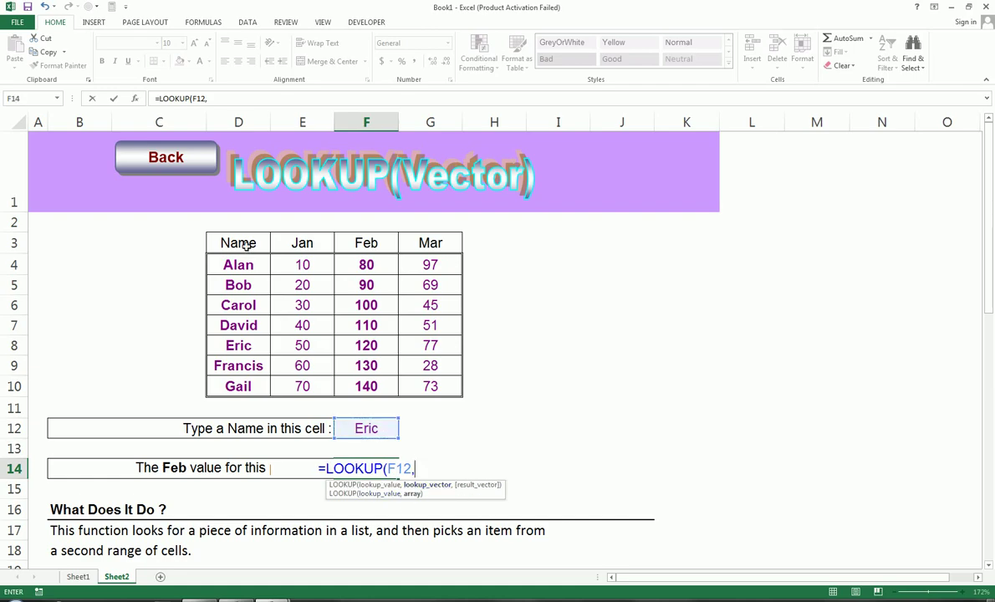
pyautogui.moveTo(227, 238)
pyautogui.mouseDown()
pyautogui.moveTo(416, 364)
pyautogui.moveTo(424, 388)
pyautogui.mouseUp()
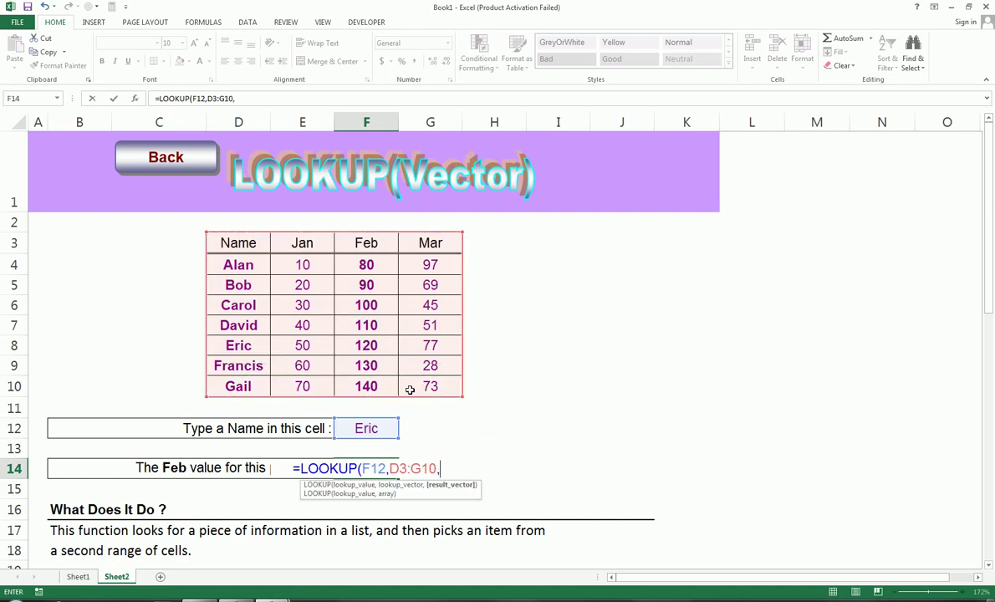
pyautogui.write(',')
pyautogui.moveTo(367, 244); pyautogui.dragTo(373, 388)
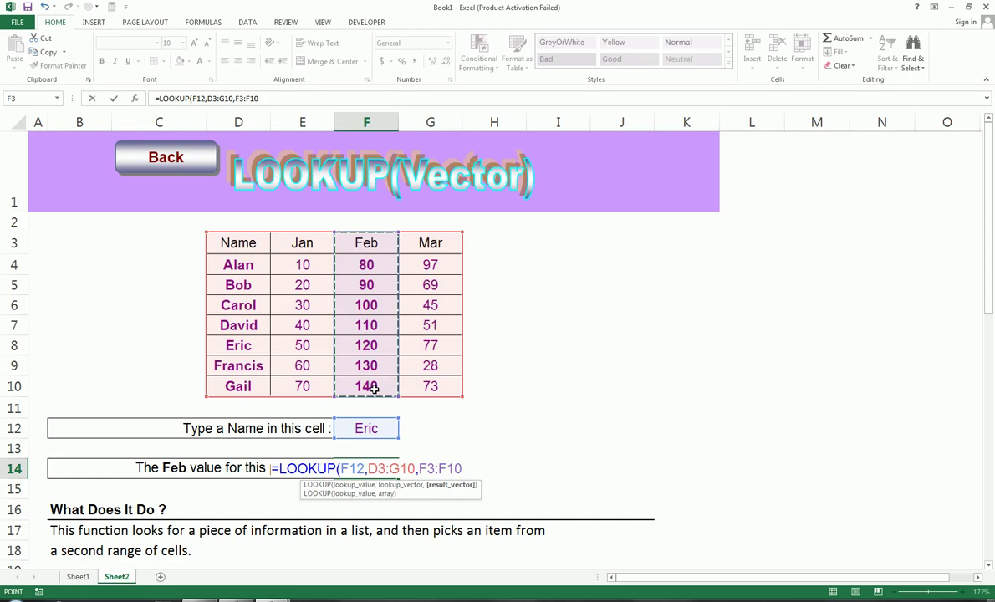
# Step: Close and commit the LOOKUP formula in F14
pyautogui.write(')')
pyautogui.hotkey('ctrl', 'Return')
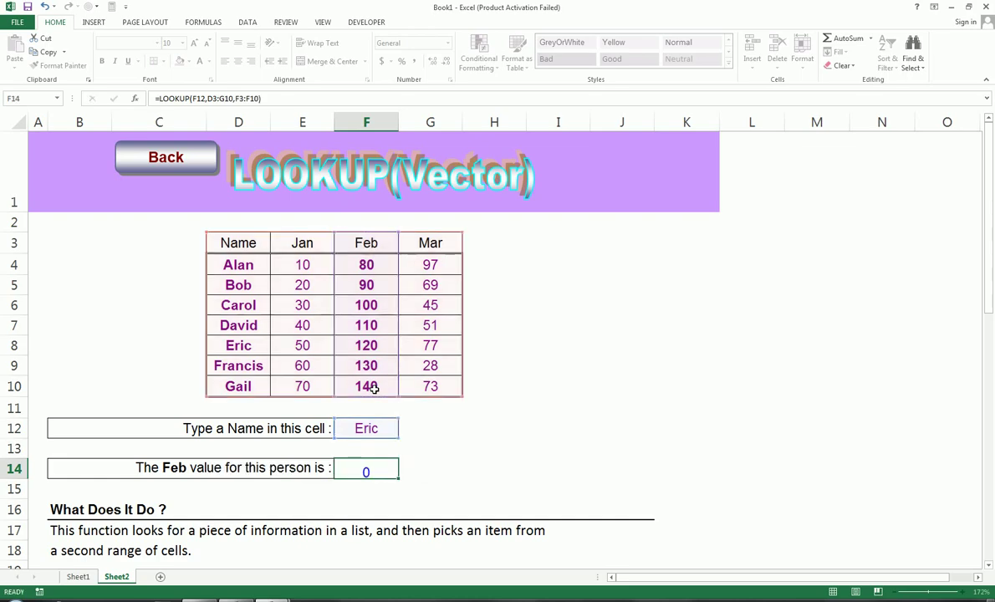
pyautogui.press('Return')
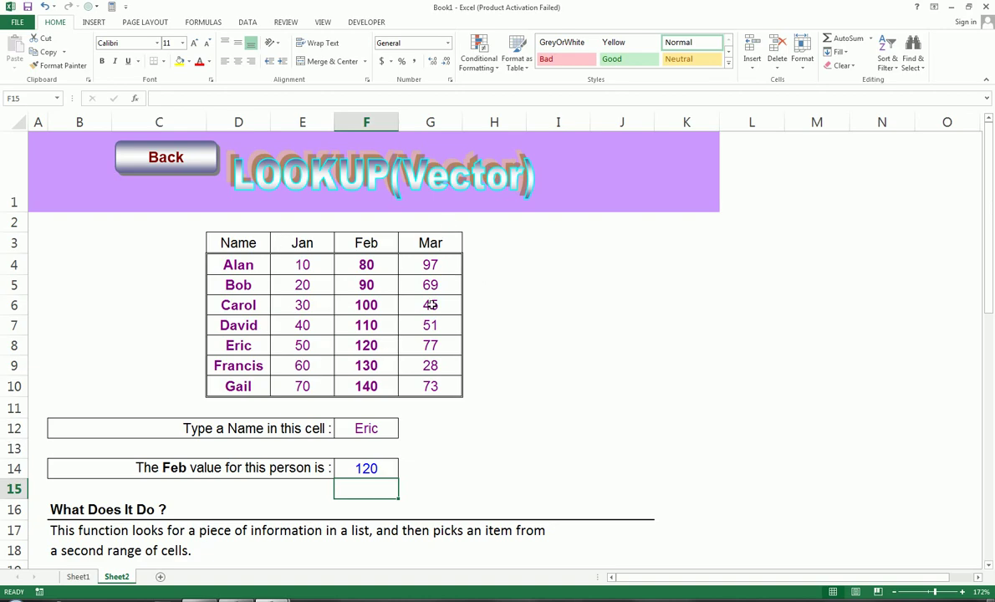
# Step: Change F14's result range from F3:F10 to Jan column E3:E10, giving 50 for Eric
pyautogui.doubleClick(371, 469)
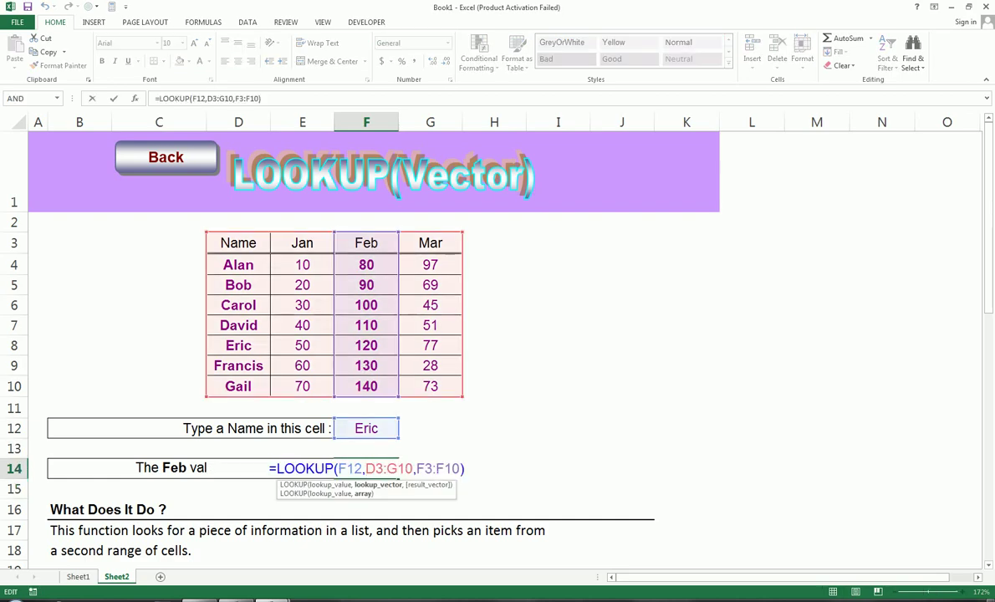
pyautogui.moveTo(416, 469); pyautogui.dragTo(462, 469)
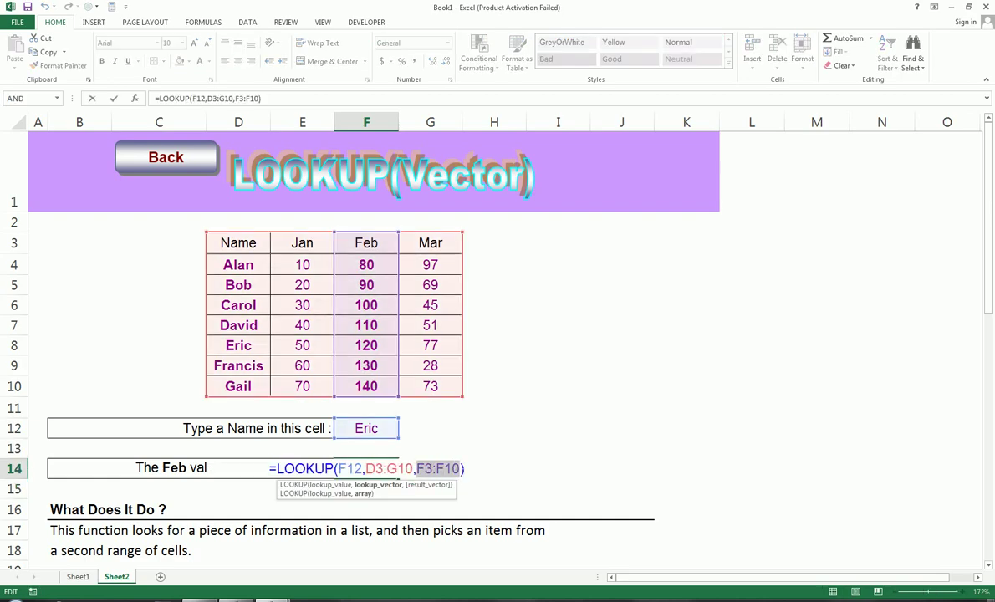
pyautogui.moveTo(301, 243); pyautogui.dragTo(313, 387)
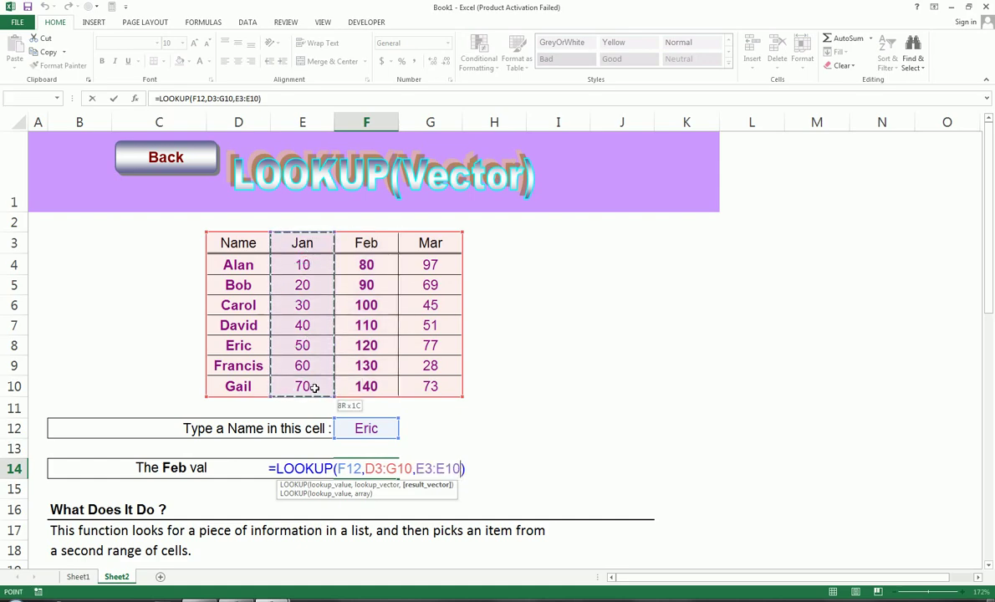
pyautogui.press('Return')
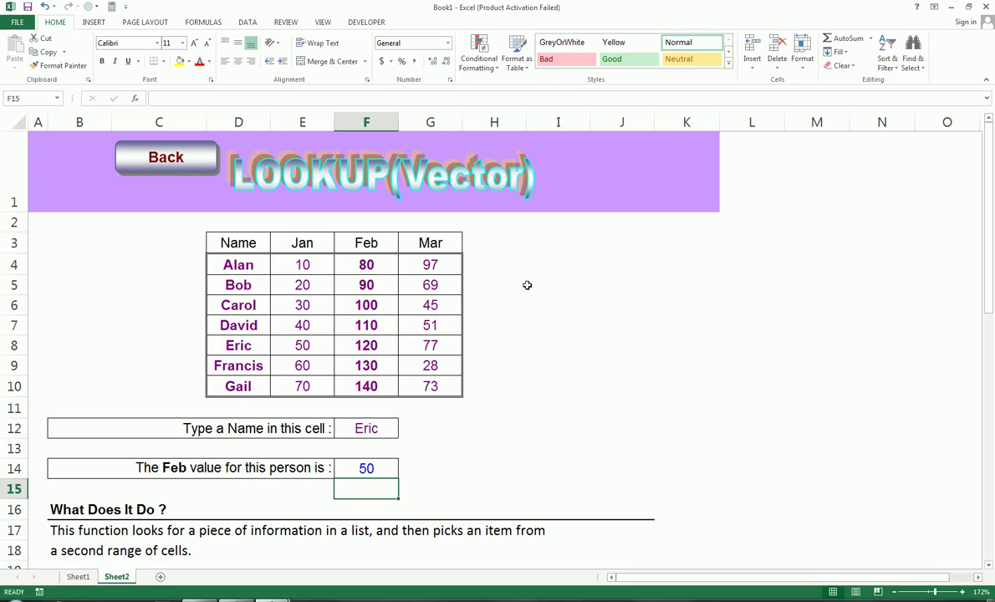
# Step: Scroll to the Example section and highlight names C38:C43 and values row E38:J38
pyautogui.scroll(-6, 526, 285)
pyautogui.scroll(-3, 527, 285)
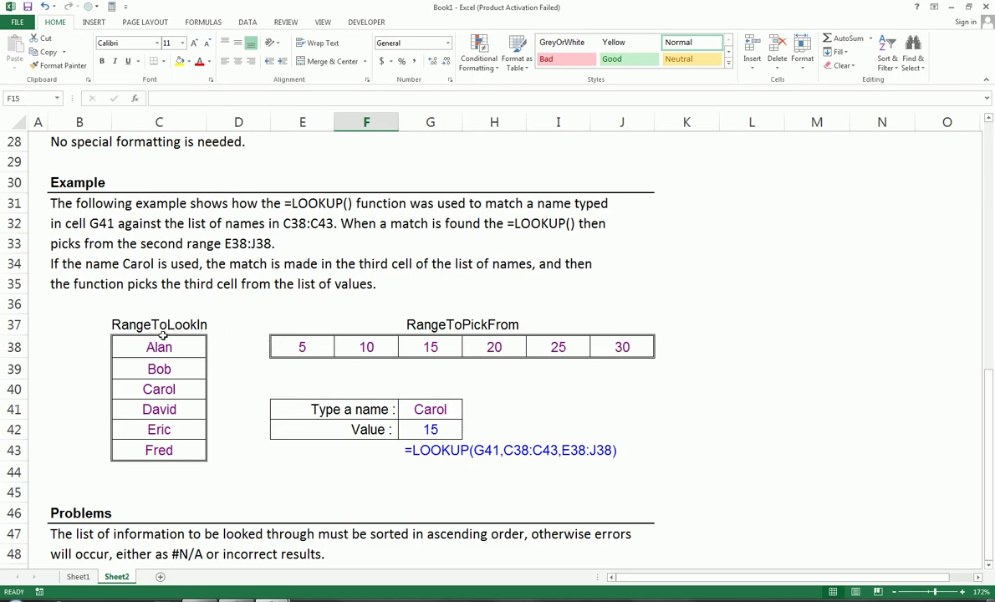
pyautogui.moveTo(159, 347); pyautogui.dragTo(170, 455)
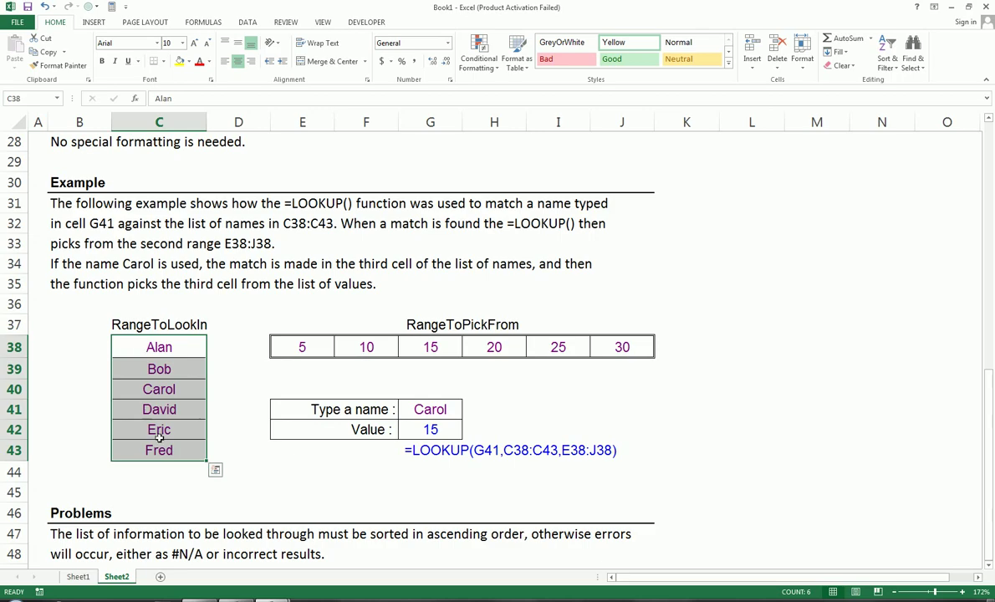
pyautogui.moveTo(282, 333)
pyautogui.mouseDown()
pyautogui.moveTo(635, 335)
pyautogui.moveTo(623, 343)
pyautogui.mouseUp()
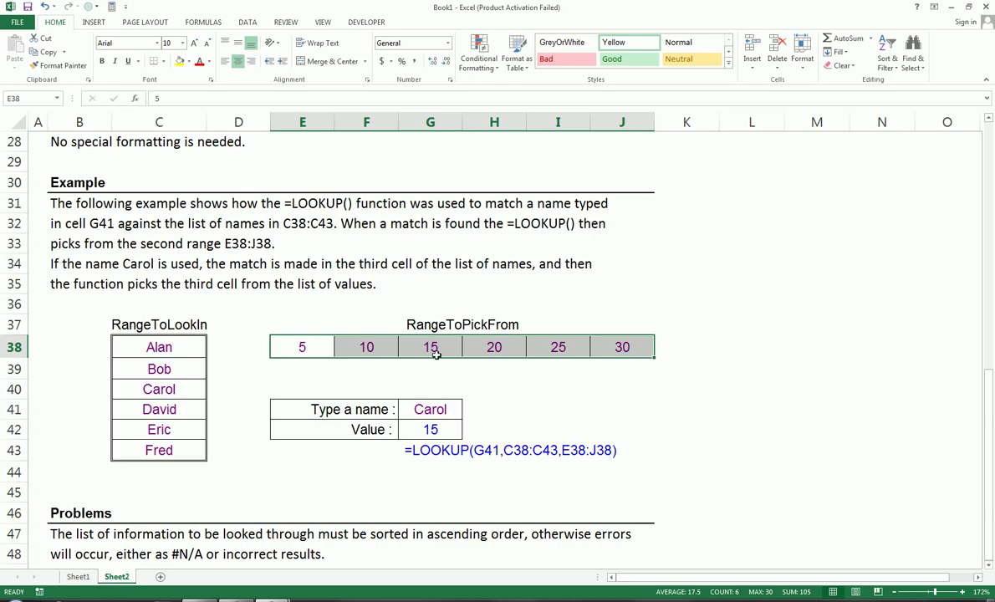
# Step: Clear the old value and formula note from G42
pyautogui.click(420, 438)
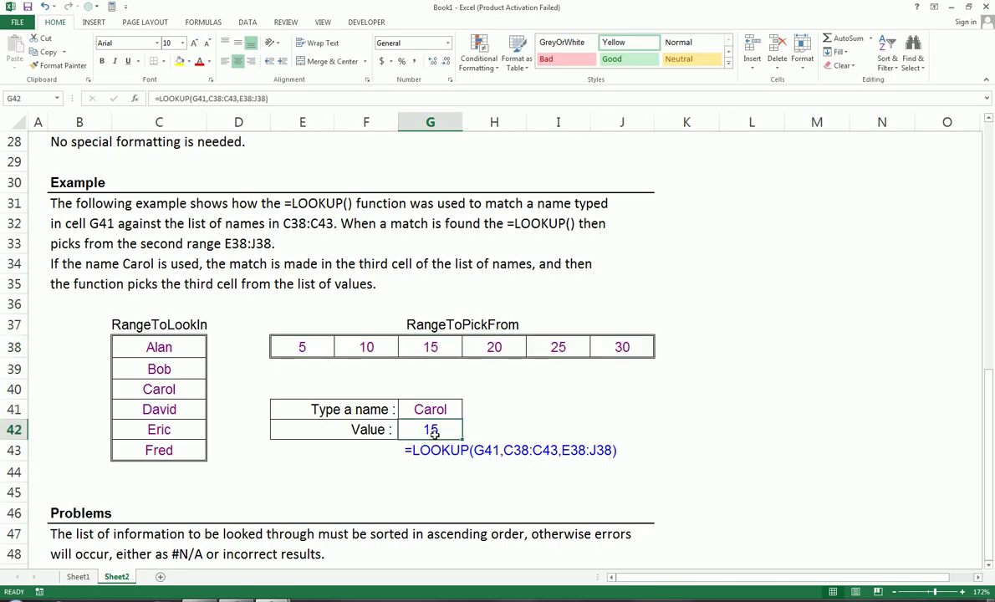
pyautogui.moveTo(421, 438); pyautogui.dragTo(426, 449)
pyautogui.press('Delete')
pyautogui.hotkey('shift', 'Up')
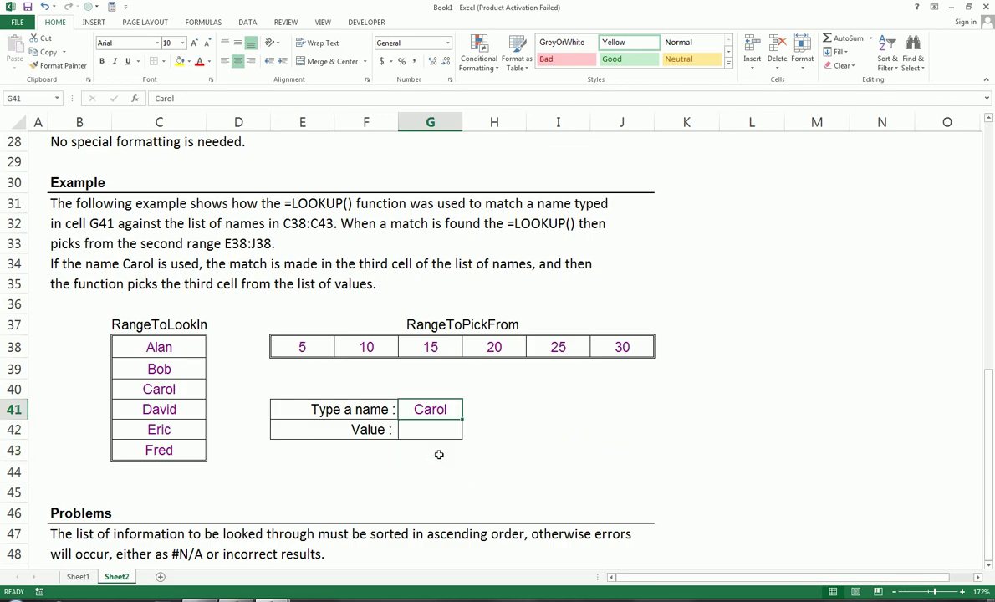
# Step: Enter =LOOKUP(G41,C38:C43,E38:J38) in G42, returning 15 for Carol
pyautogui.write('=LOO')
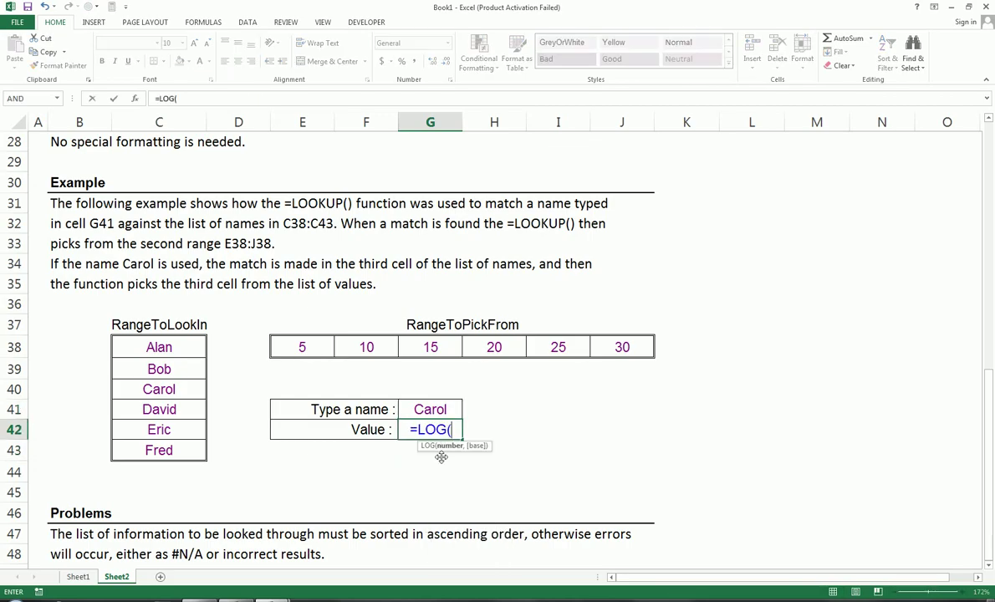
pyautogui.press('Tab')
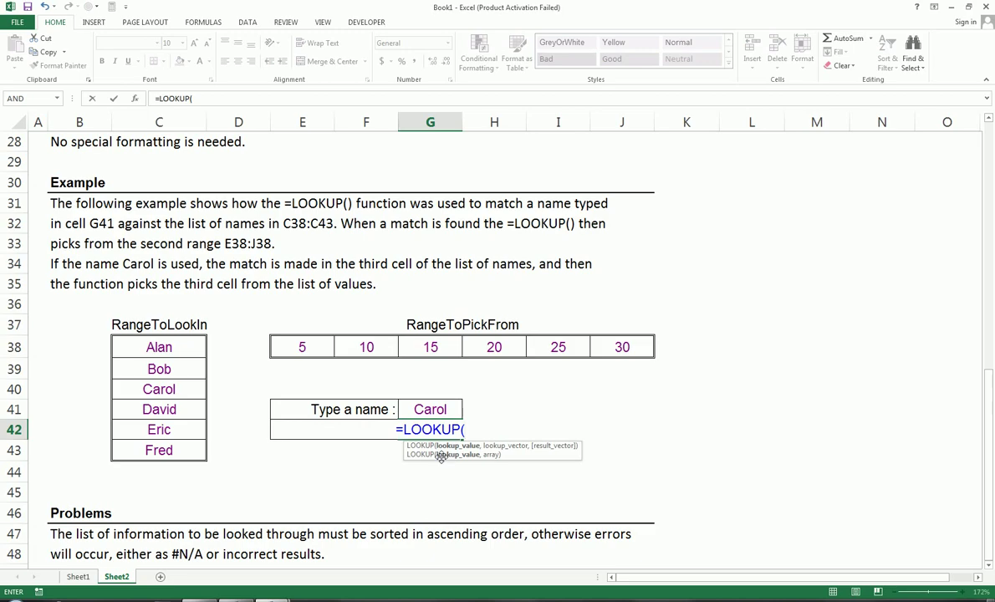
pyautogui.click(420, 410)
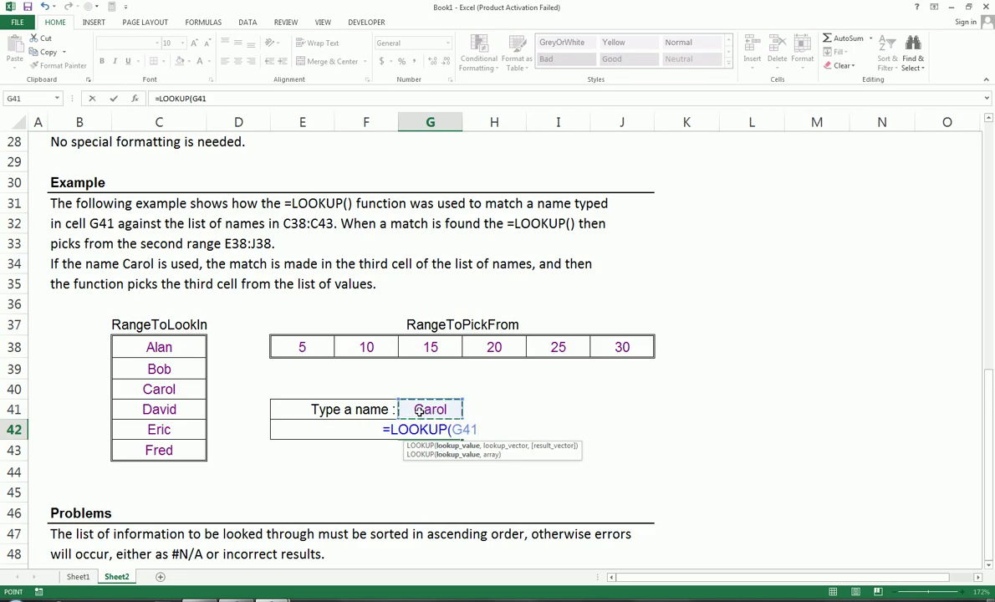
pyautogui.write(',')
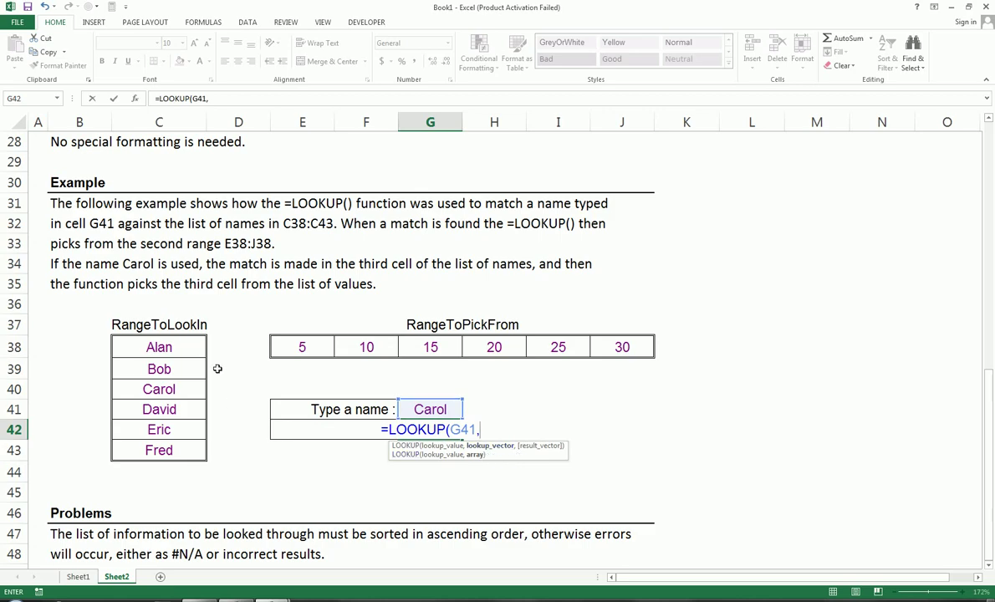
pyautogui.moveTo(184, 347); pyautogui.dragTo(187, 450)
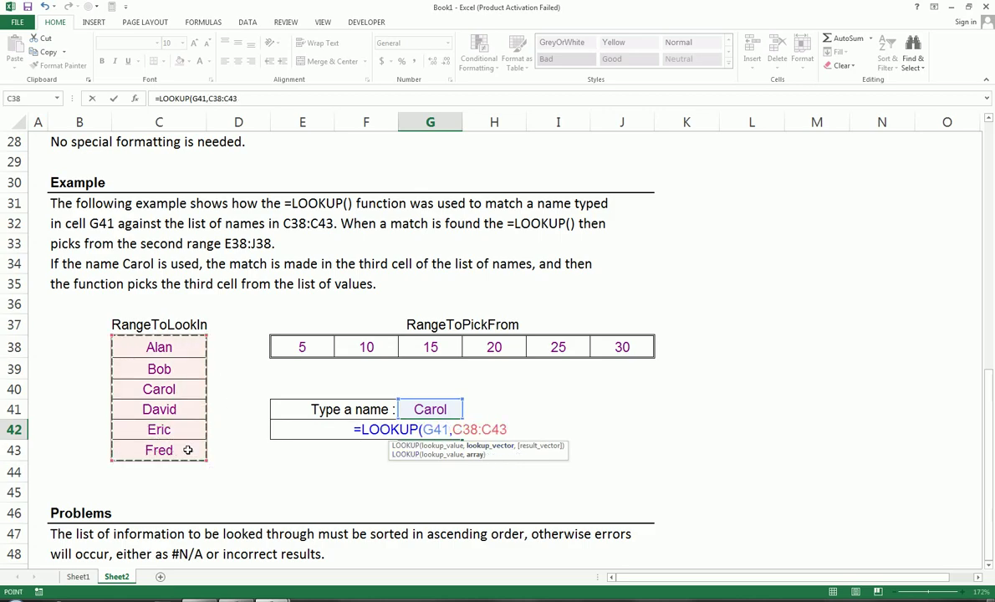
pyautogui.write(',')
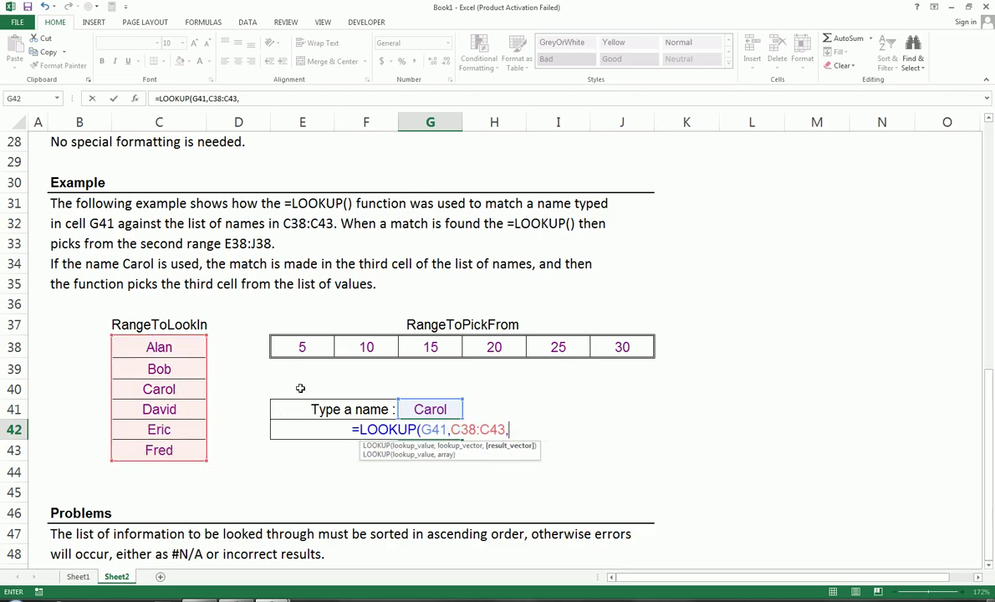
pyautogui.moveTo(299, 346); pyautogui.dragTo(622, 341)
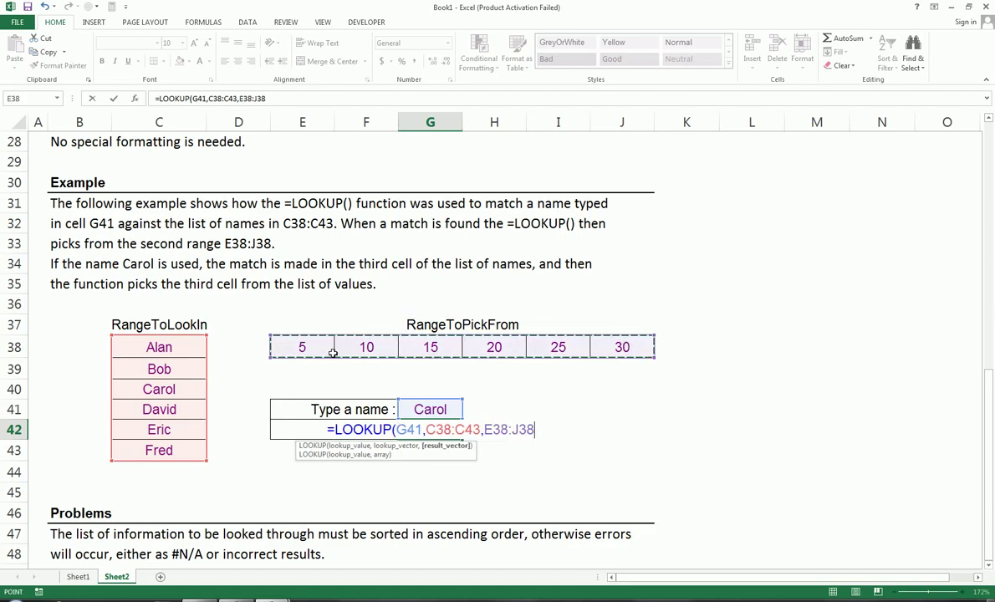
pyautogui.write(')')
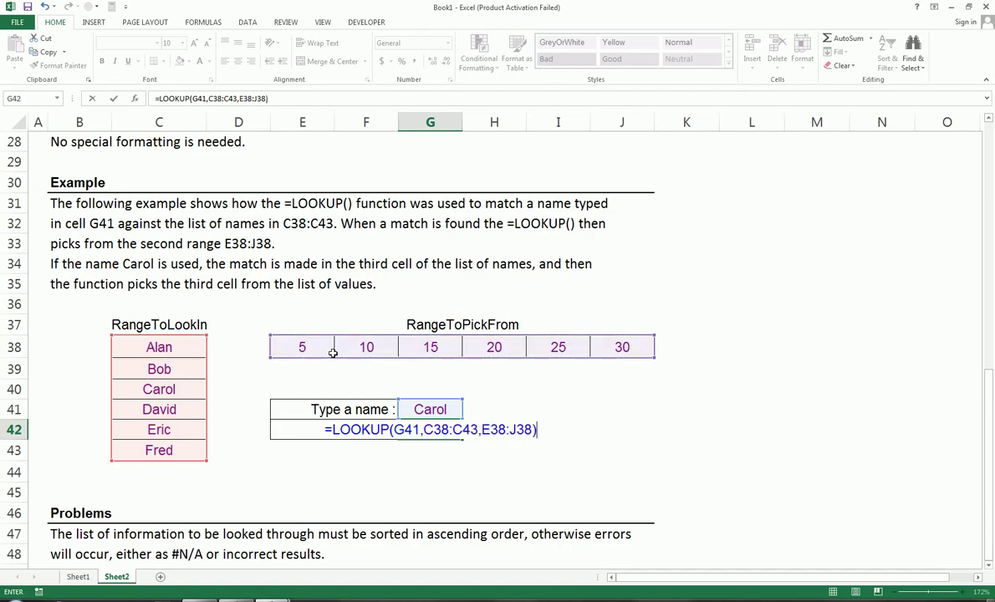
pyautogui.press('Return')
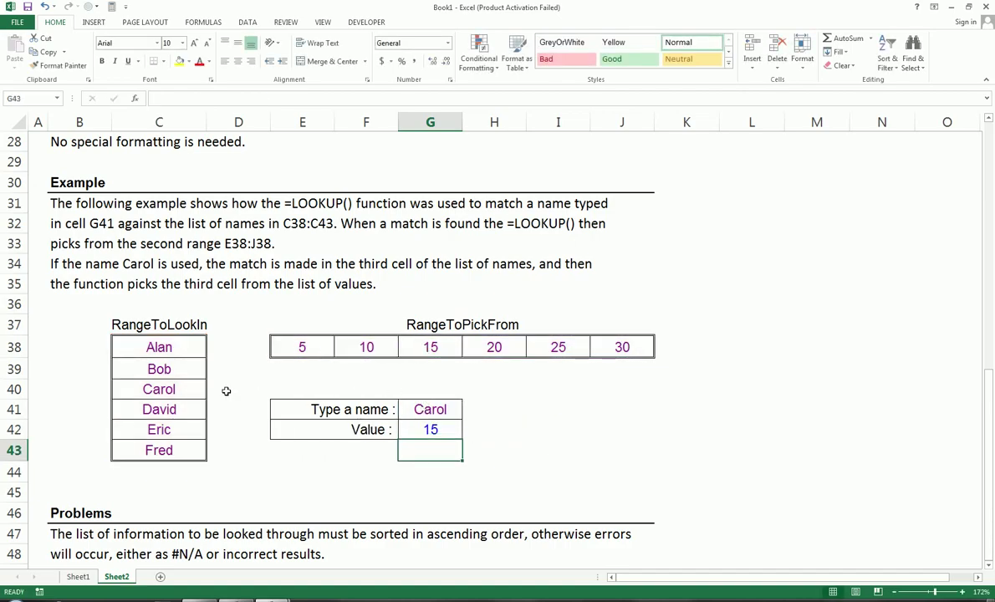
# Step: Copy David from C41 into G41 so the lookup returns 20
pyautogui.click(442, 409)
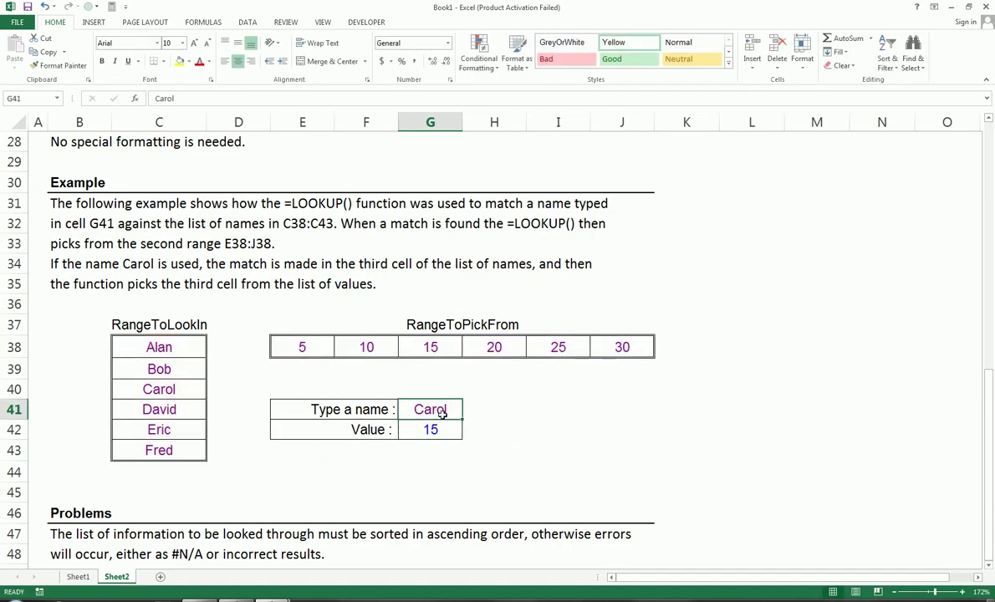
pyautogui.click(190, 411)
pyautogui.hotkey('ctrl', 'c')
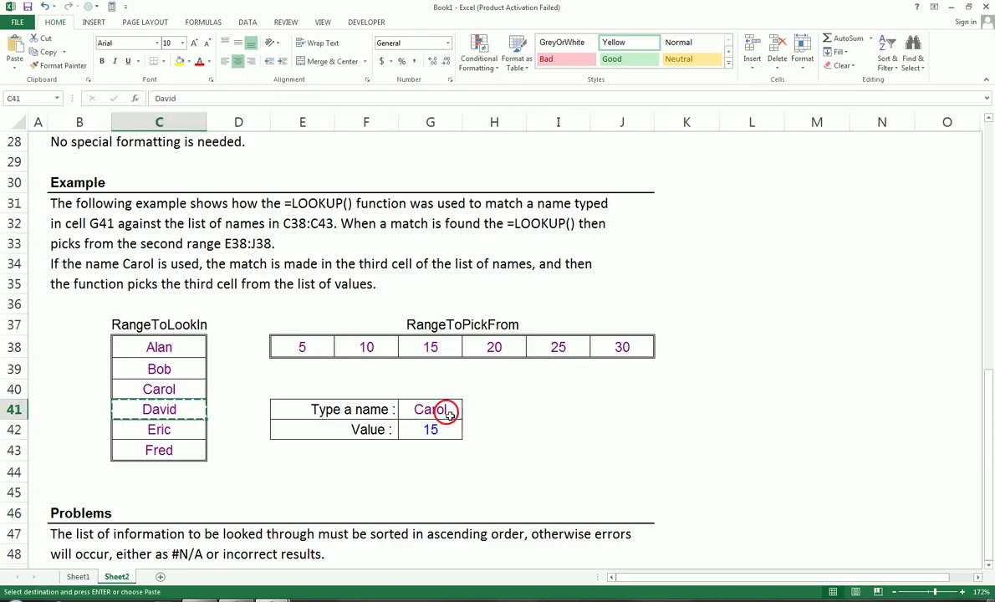
pyautogui.click(449, 411)
pyautogui.hotkey('ctrl', 'v')
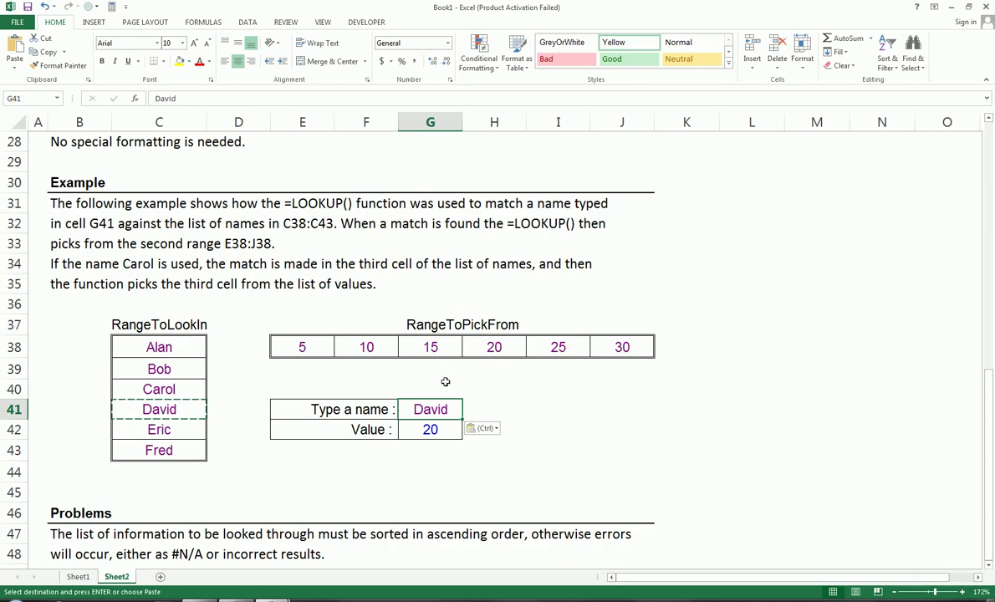
# Step: Number positions 1 to 6 across E39:J39 under the values
pyautogui.click(299, 375)
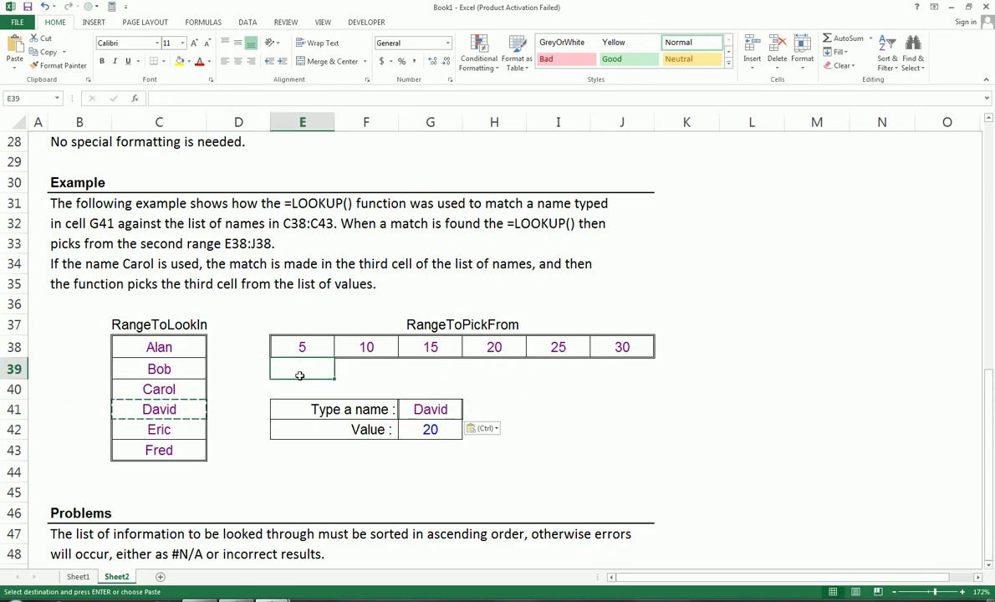
pyautogui.write('1')
pyautogui.press('Tab')
pyautogui.press('Up')
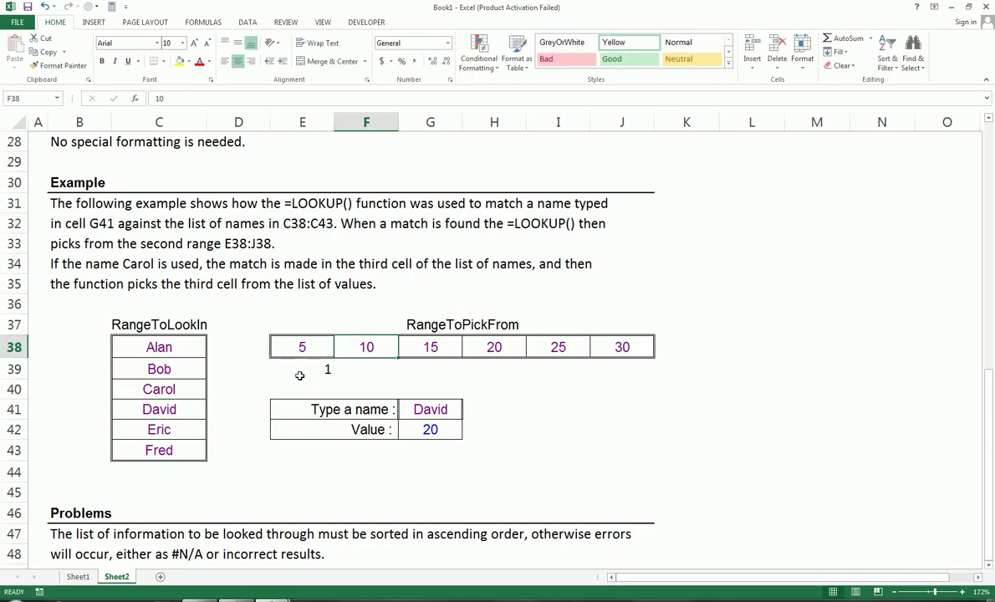
pyautogui.press('Down')
pyautogui.write('2')
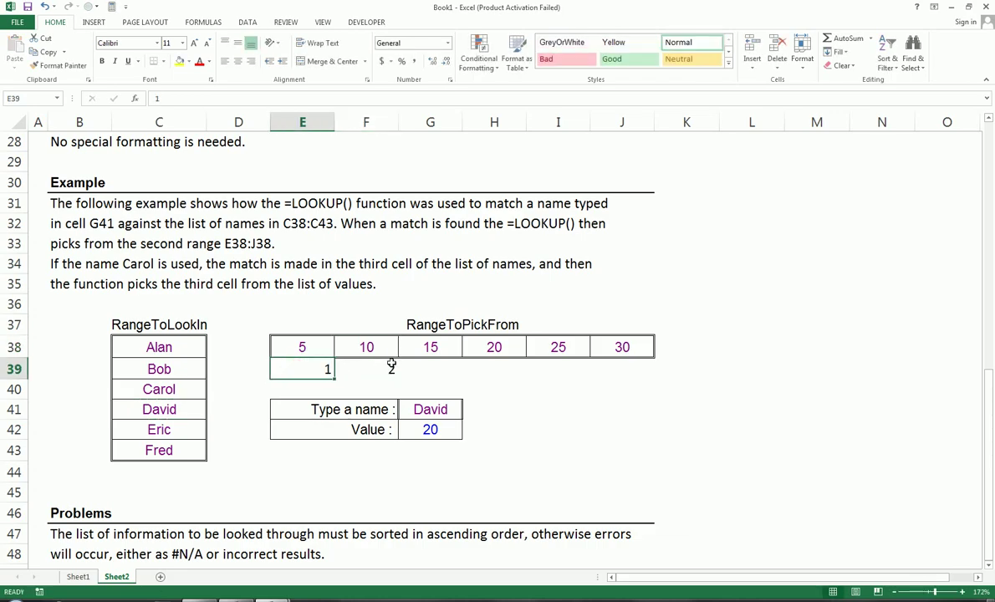
pyautogui.moveTo(300, 376); pyautogui.dragTo(653, 379)
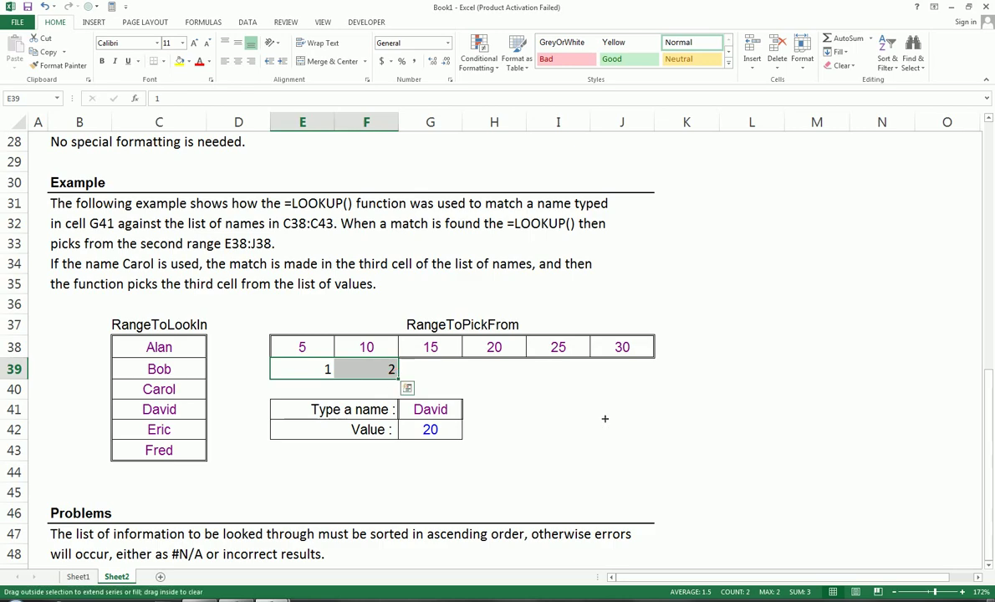
# Step: Number positions 1 to 6 down B38:B43 beside the names
pyautogui.click(104, 349)
pyautogui.write('1')
pyautogui.press('Return')
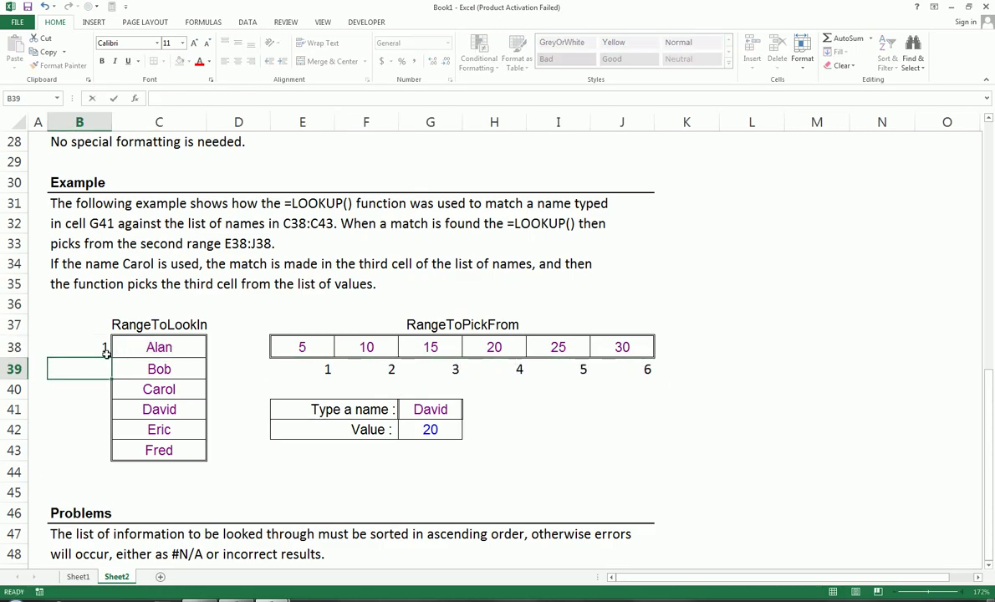
pyautogui.write('2')
pyautogui.press('Return')
pyautogui.moveTo(105, 347); pyautogui.dragTo(111, 459)
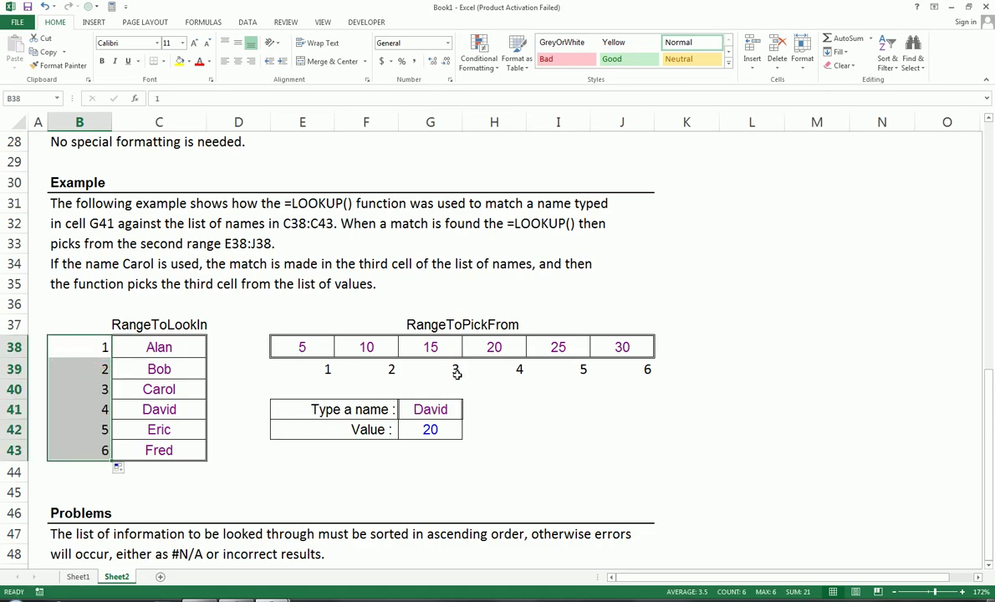
# Step: Copy Eric into G41 so the lookup returns 25, then return to Sheet1
pyautogui.click(155, 428)
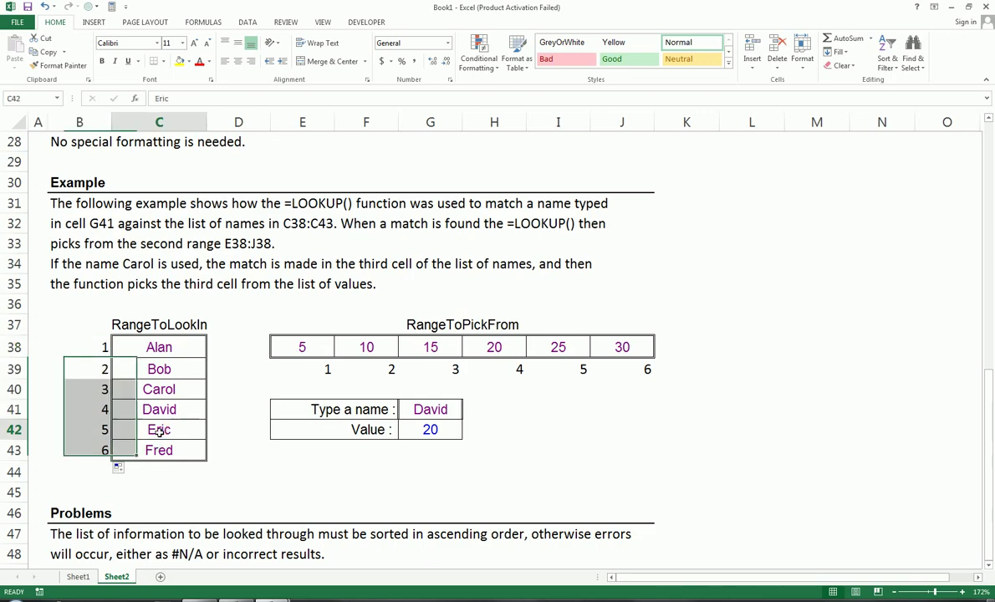
pyautogui.hotkey('ctrl', 'c')
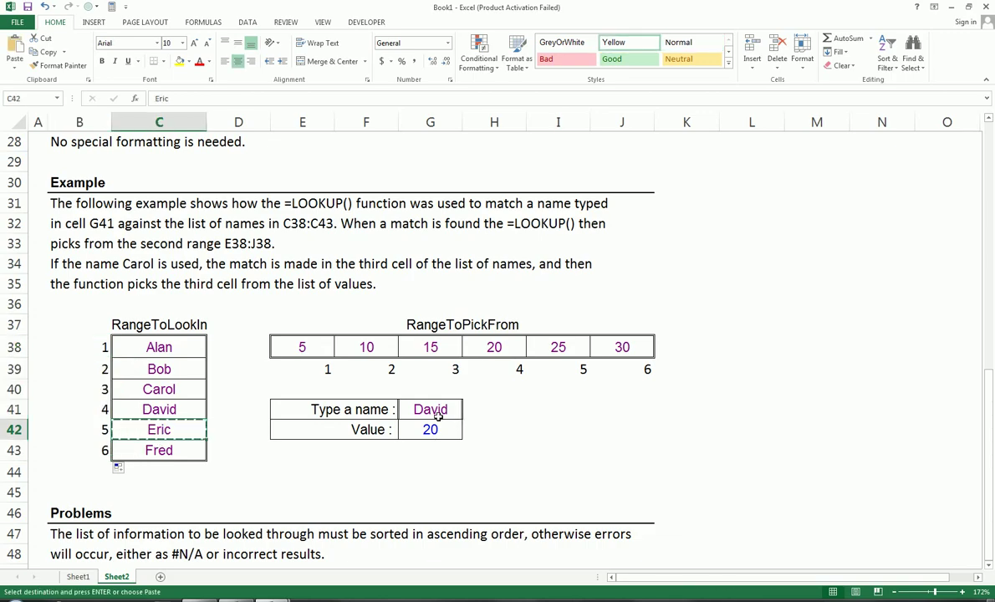
pyautogui.click(436, 409)
pyautogui.hotkey('ctrl', 'v')
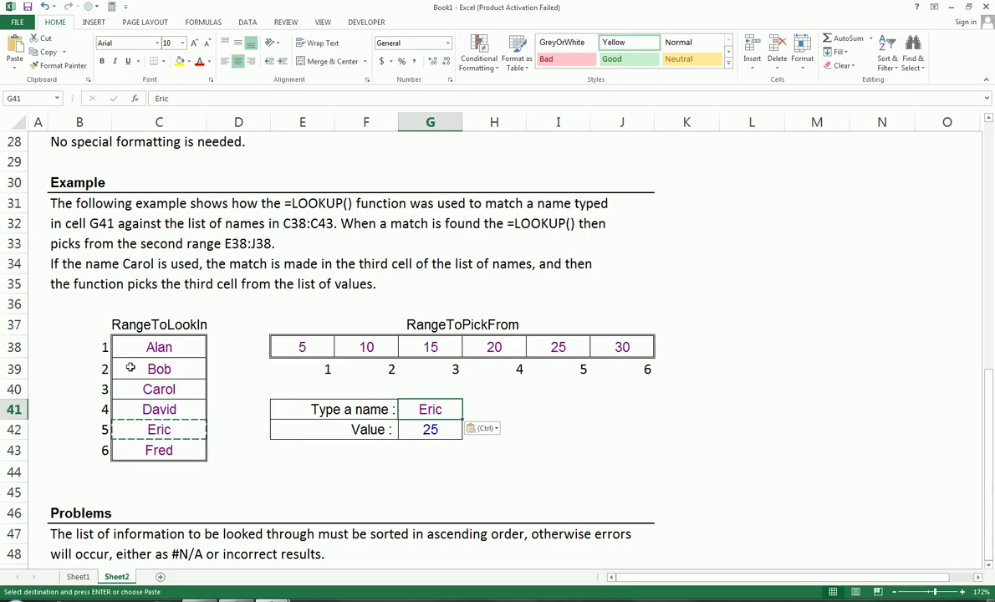
pyautogui.scroll(5, 131, 367)
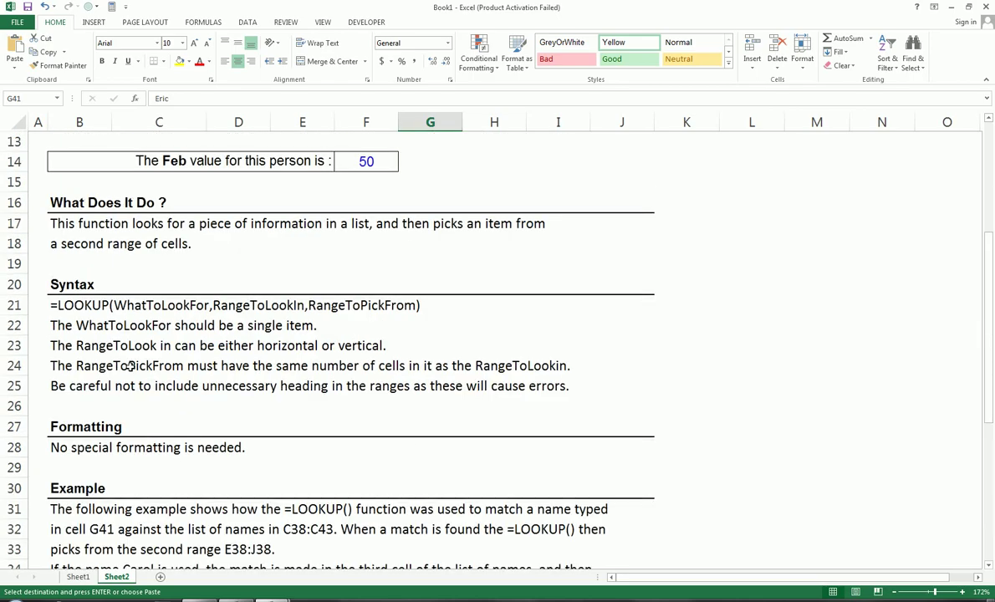
pyautogui.scroll(4, 130, 367)
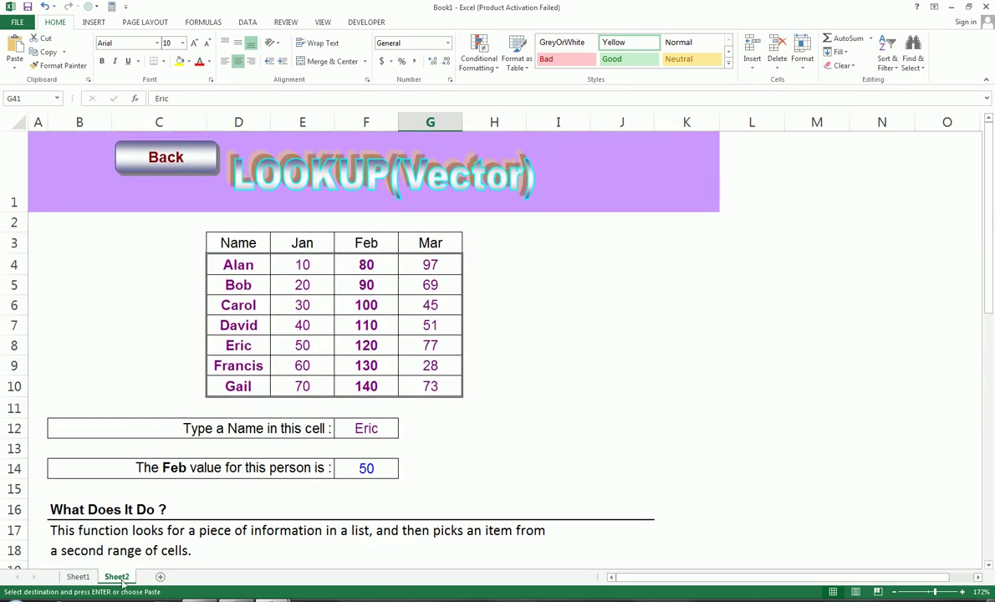
pyautogui.click(78, 576)
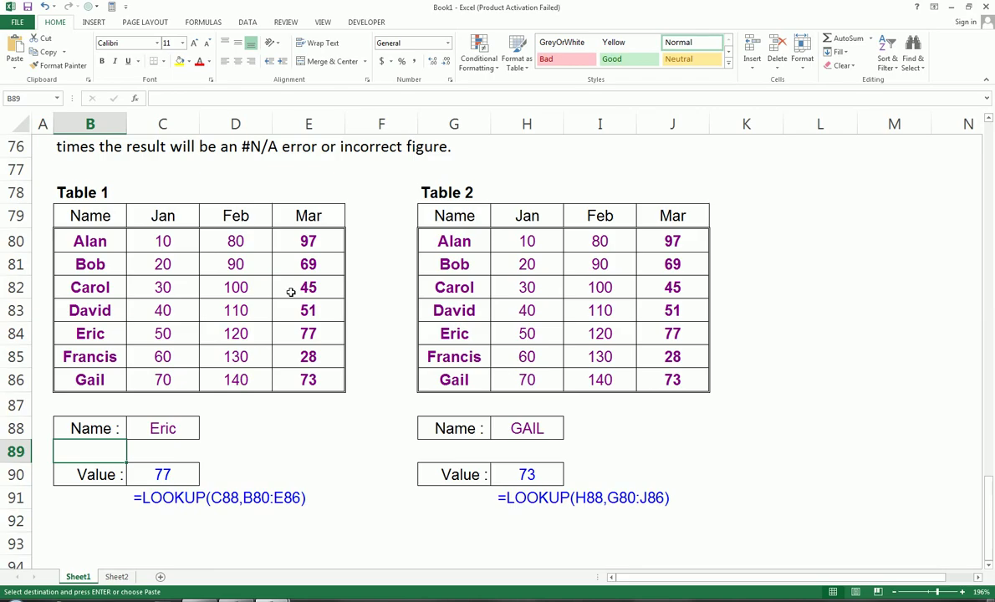
pyautogui.click(201, 598)
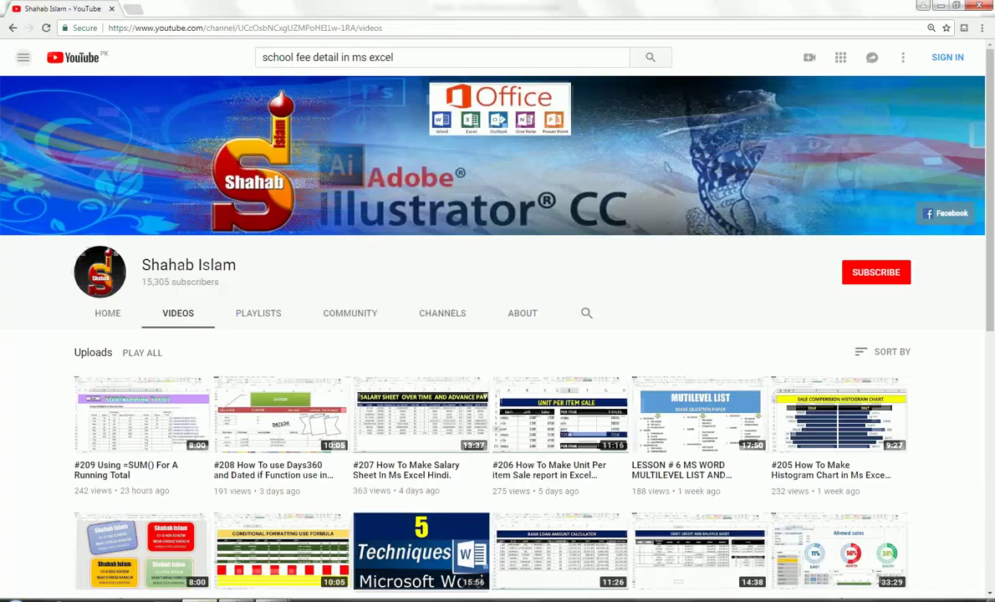
pyautogui.scroll(-1, 364, 359)
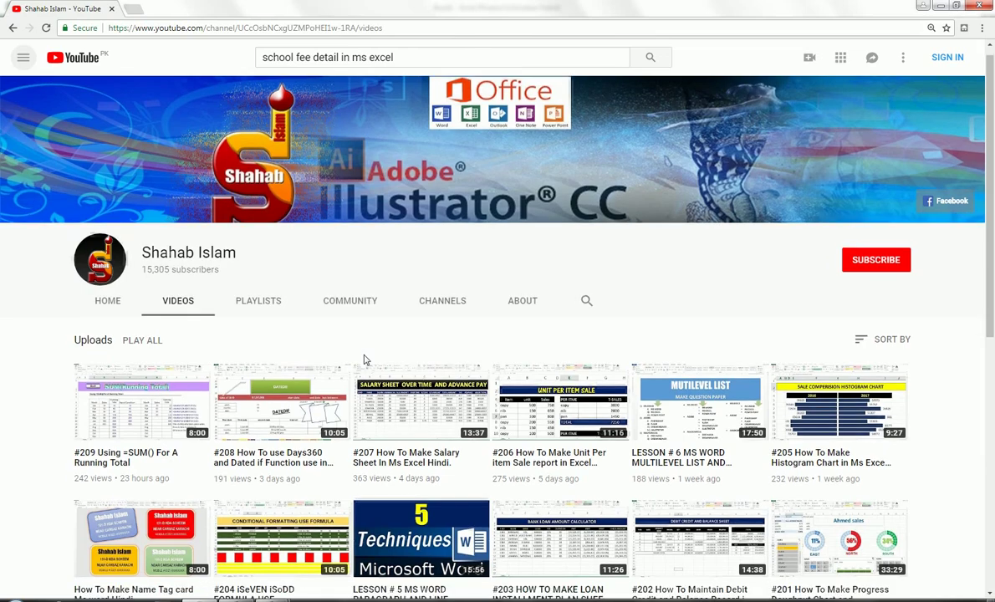
pyautogui.scroll(1, 366, 359)
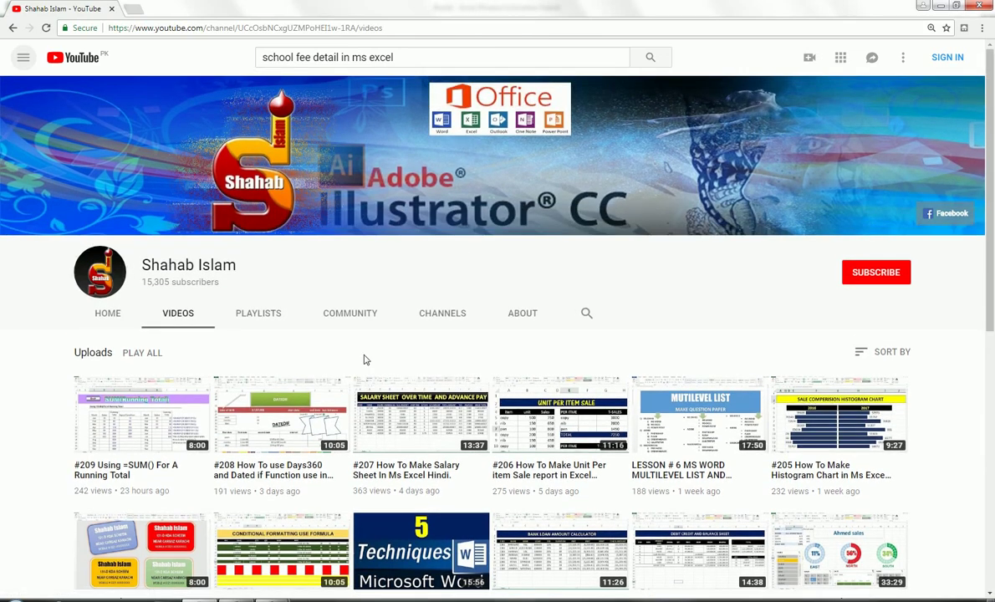